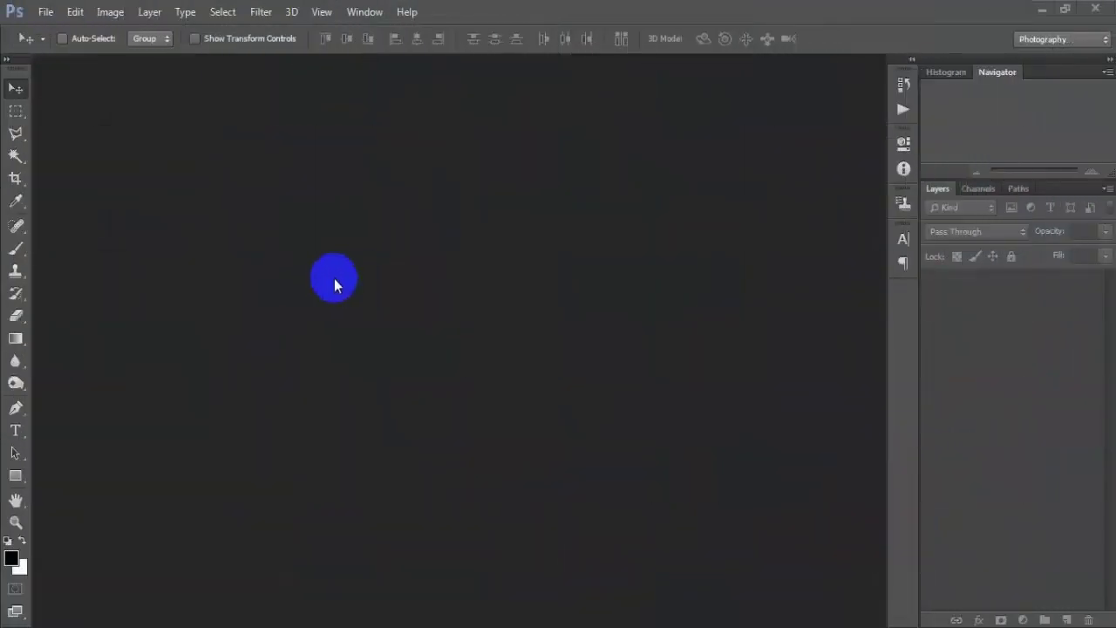
# Open the PicsArt teal backdrop image and dock it as a tabbed document
pyautogui.click(46, 12)
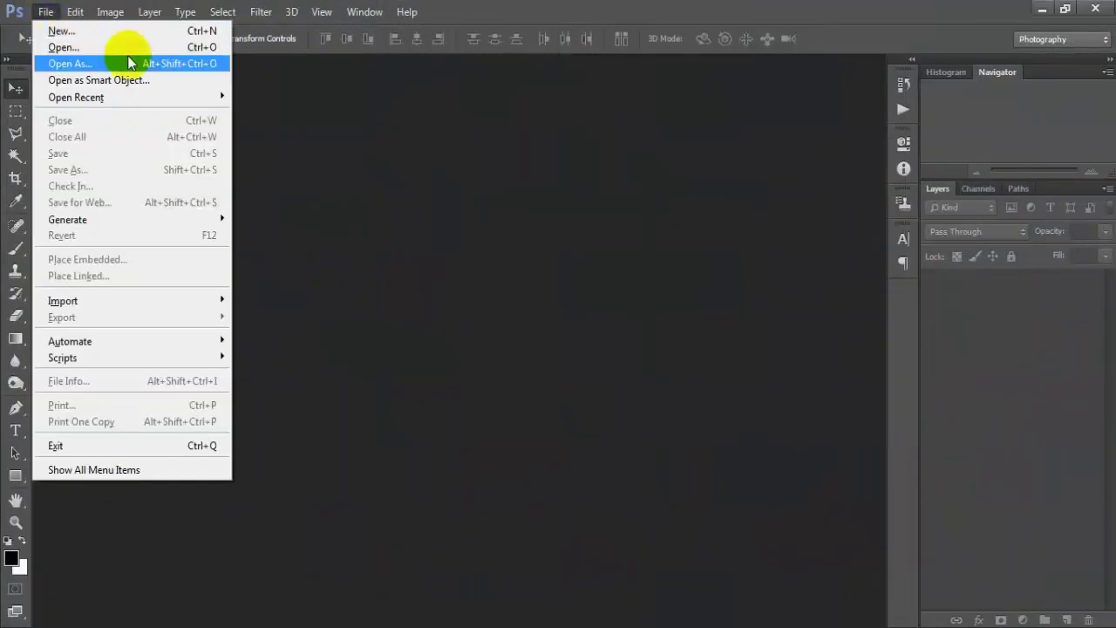
pyautogui.click(183, 48)
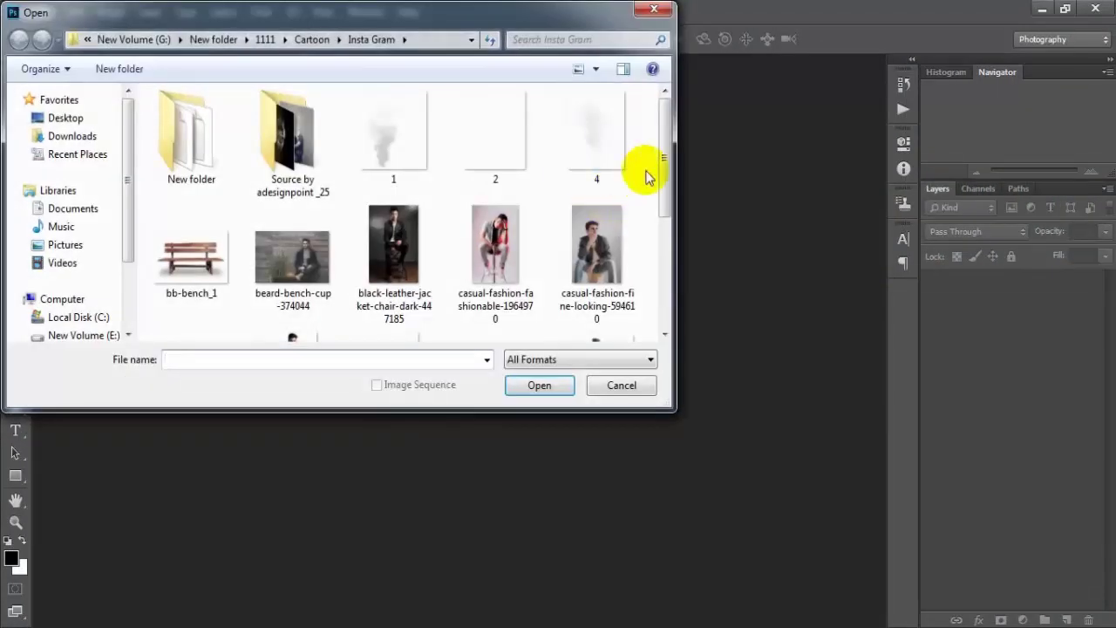
pyautogui.moveTo(660, 200); pyautogui.dragTo(622, 294)
pyautogui.click(224, 290)
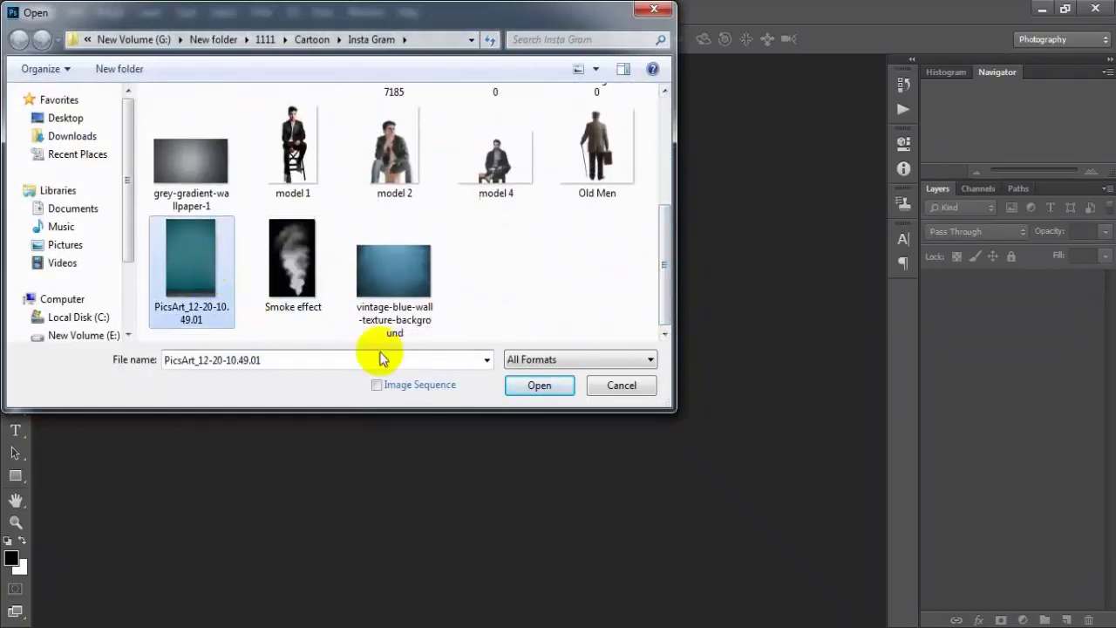
pyautogui.click(558, 389)
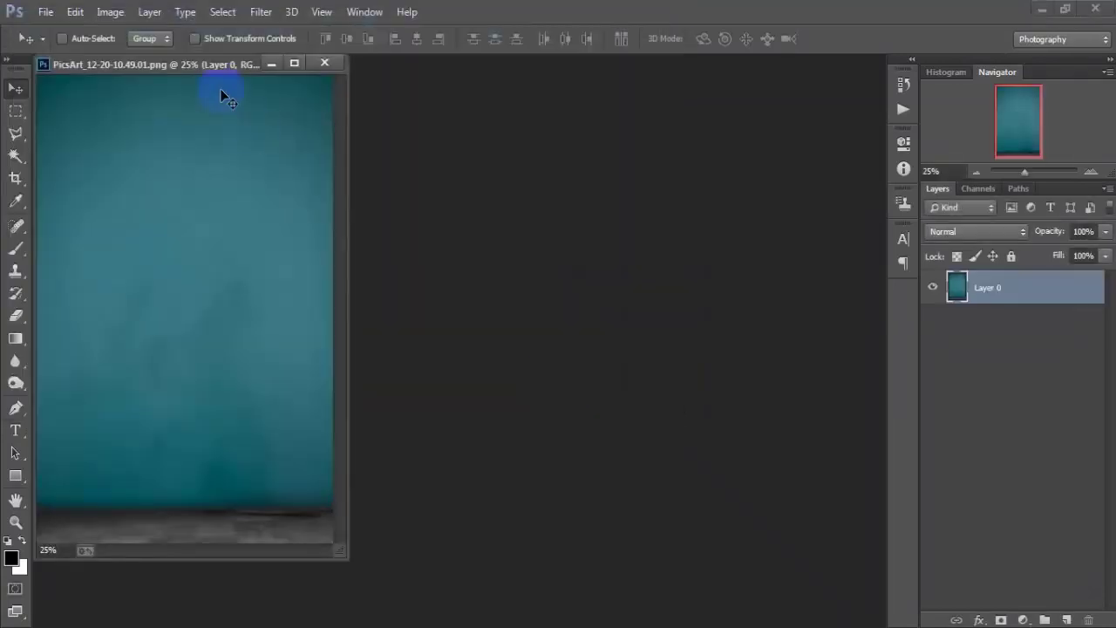
pyautogui.moveTo(220, 84); pyautogui.dragTo(391, 62)
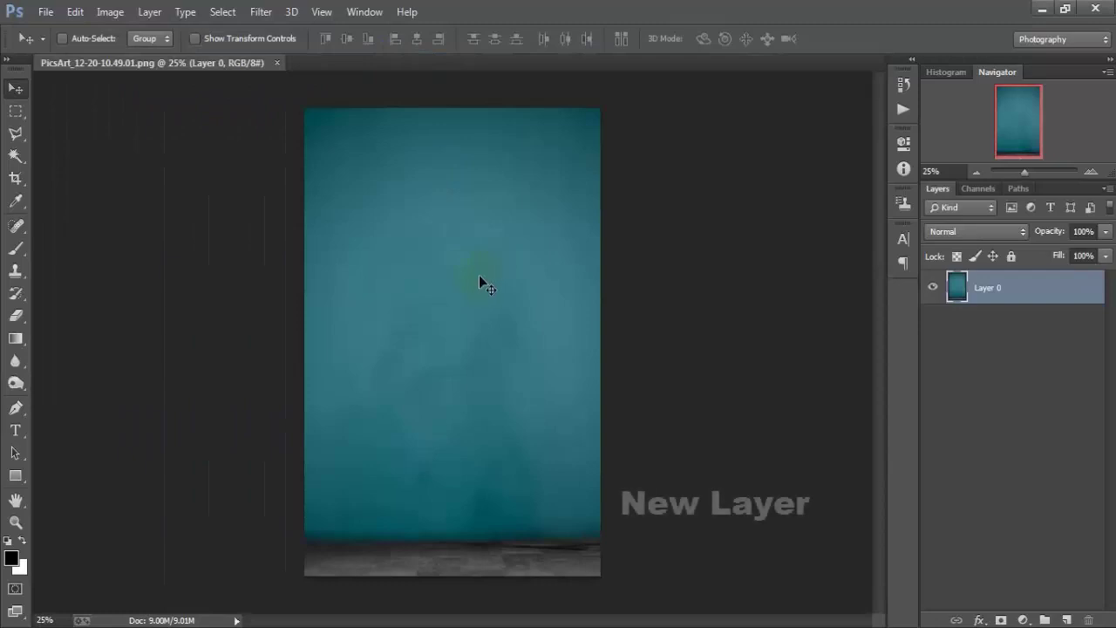
# Add a new empty layer and set up a soft 489 px brush painting white
pyautogui.click(1066, 620)
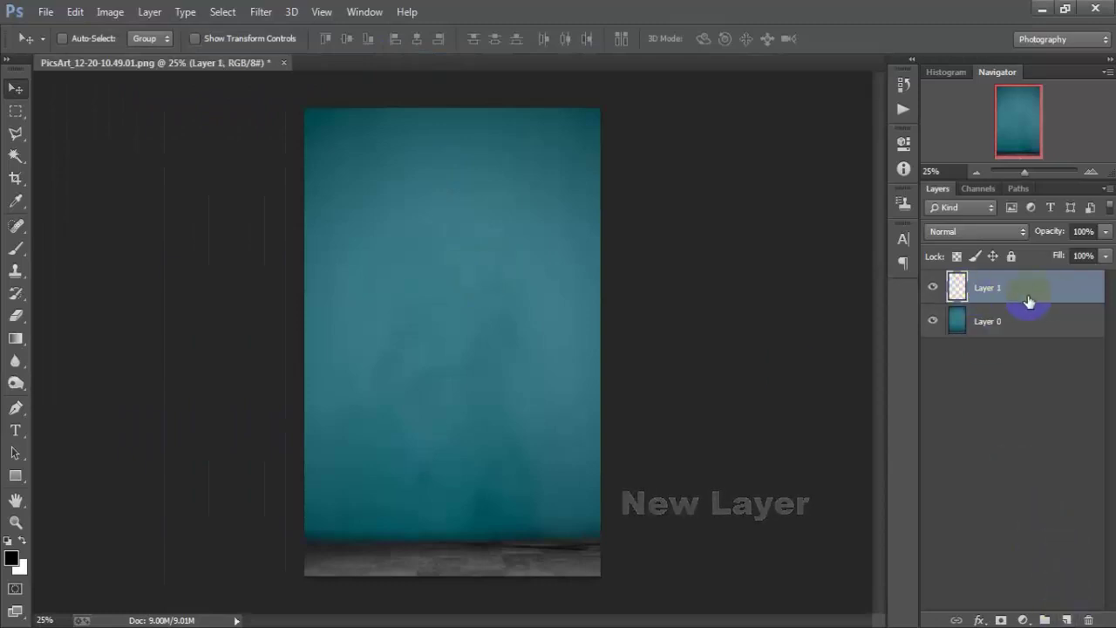
pyautogui.click(22, 250)
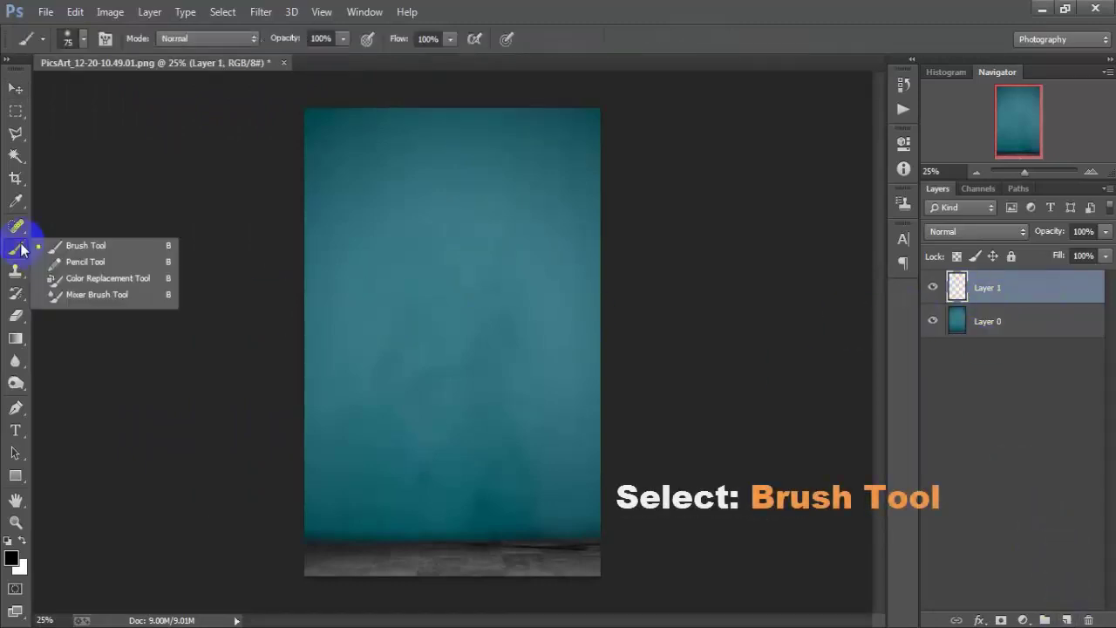
pyautogui.click(112, 237)
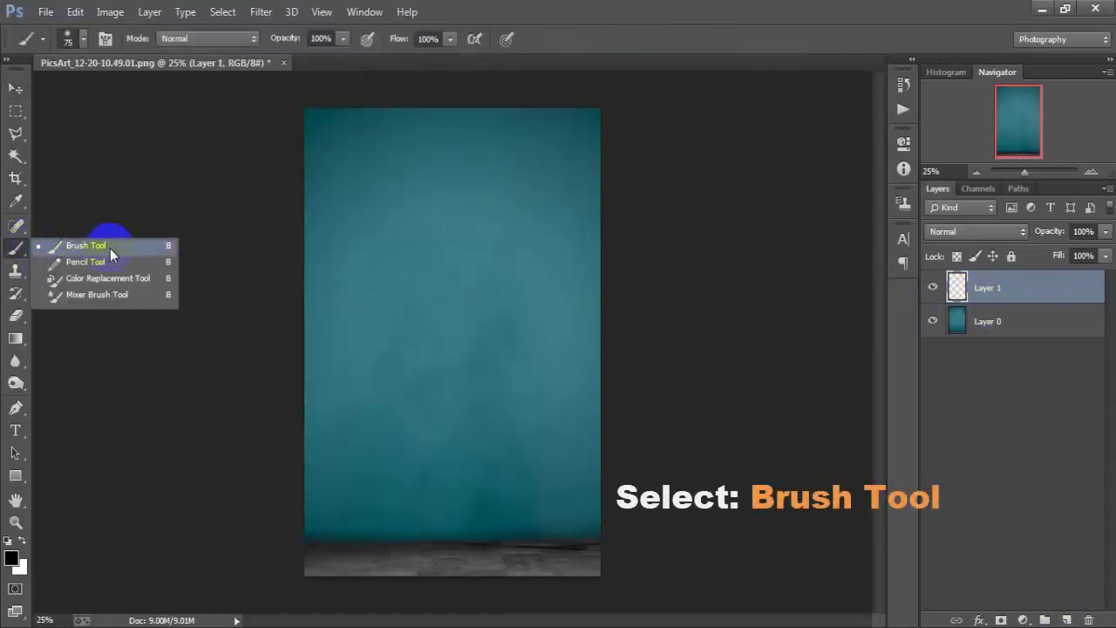
pyautogui.rightClick(431, 194)
pyautogui.click(456, 307)
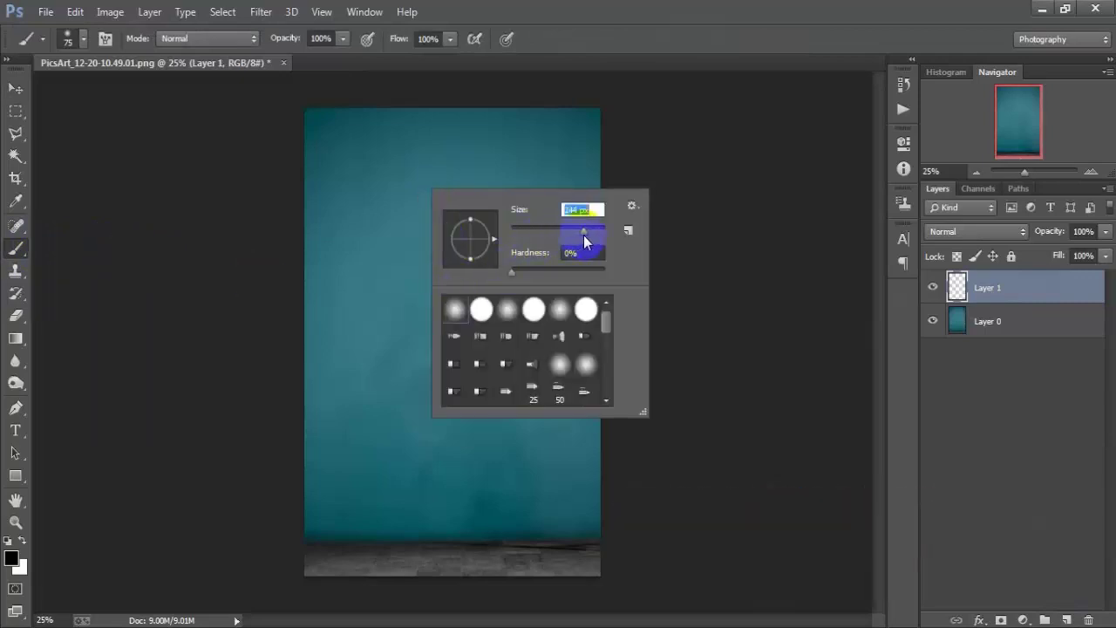
pyautogui.moveTo(584, 235); pyautogui.dragTo(595, 229)
pyautogui.click(554, 42)
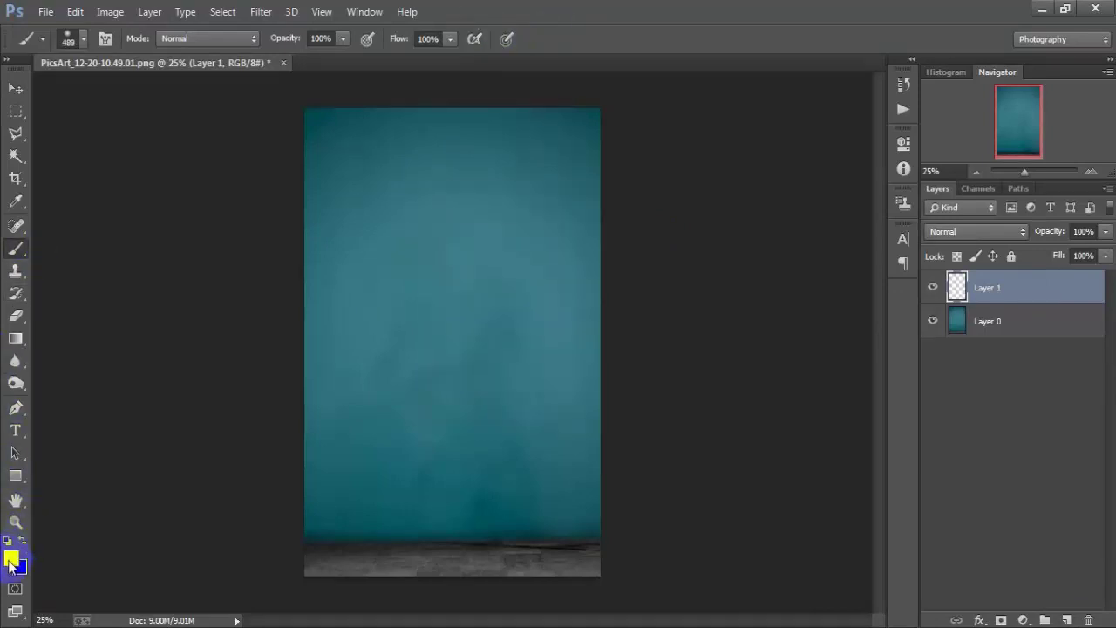
pyautogui.press('d')
# Paint a white dab at the canvas centre and enlarge it to about double size
pyautogui.click(445, 323)
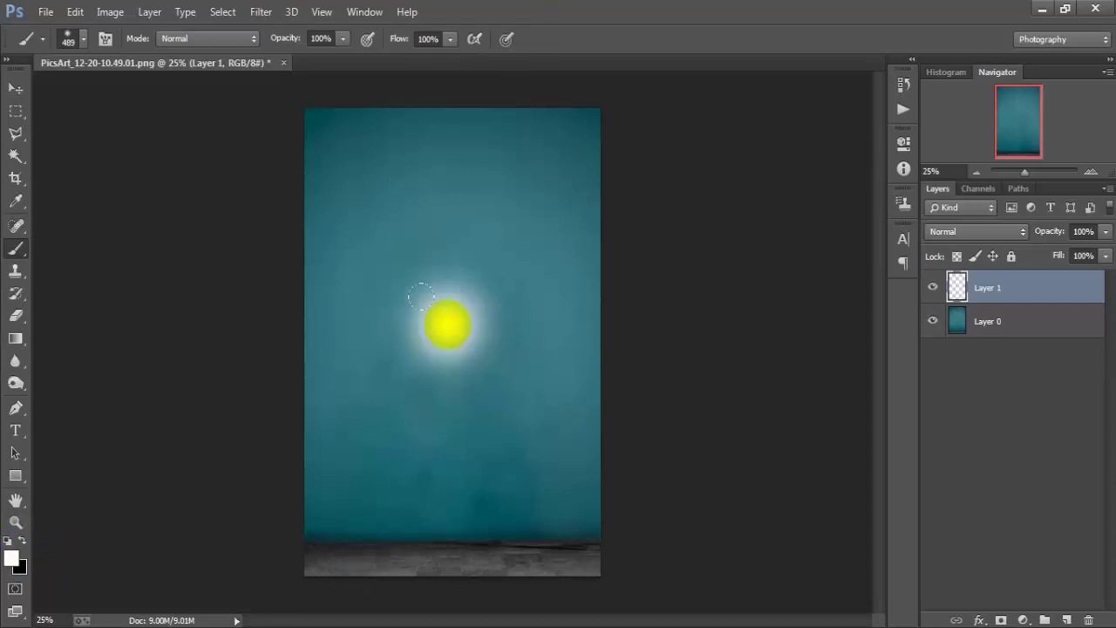
pyautogui.click(17, 90)
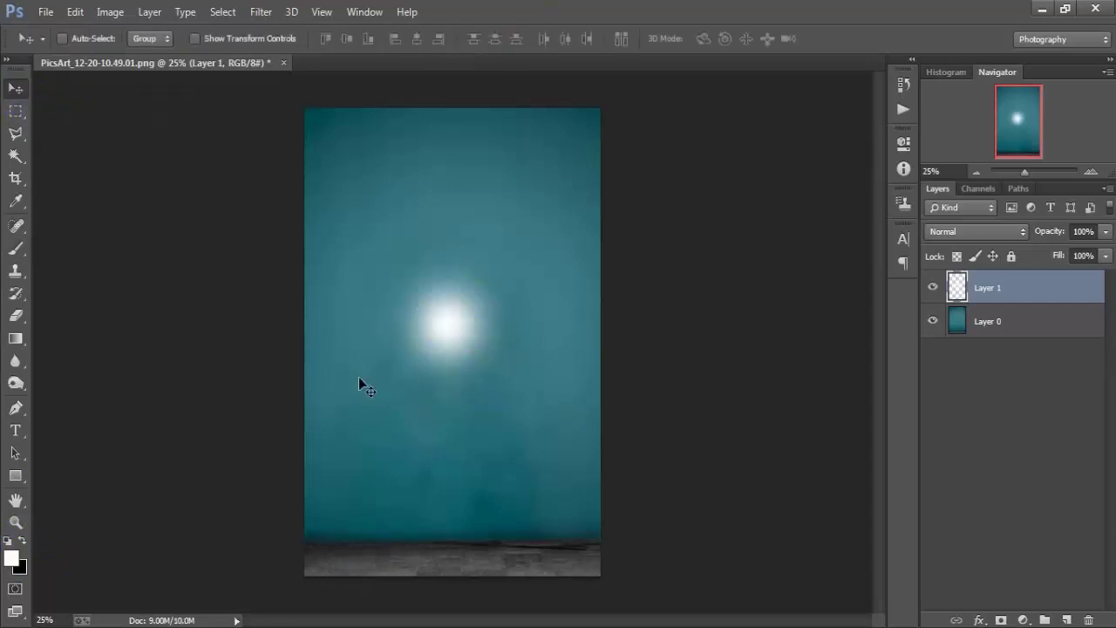
pyautogui.hotkey('ctrl', 't')
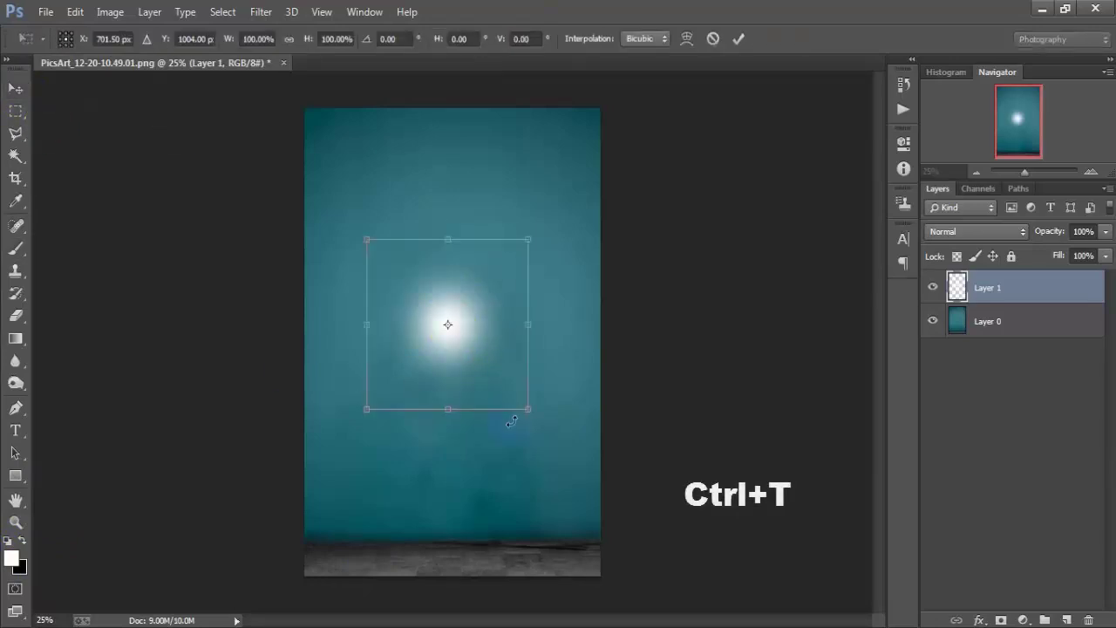
pyautogui.moveTo(528, 409); pyautogui.dragTo(621, 502)
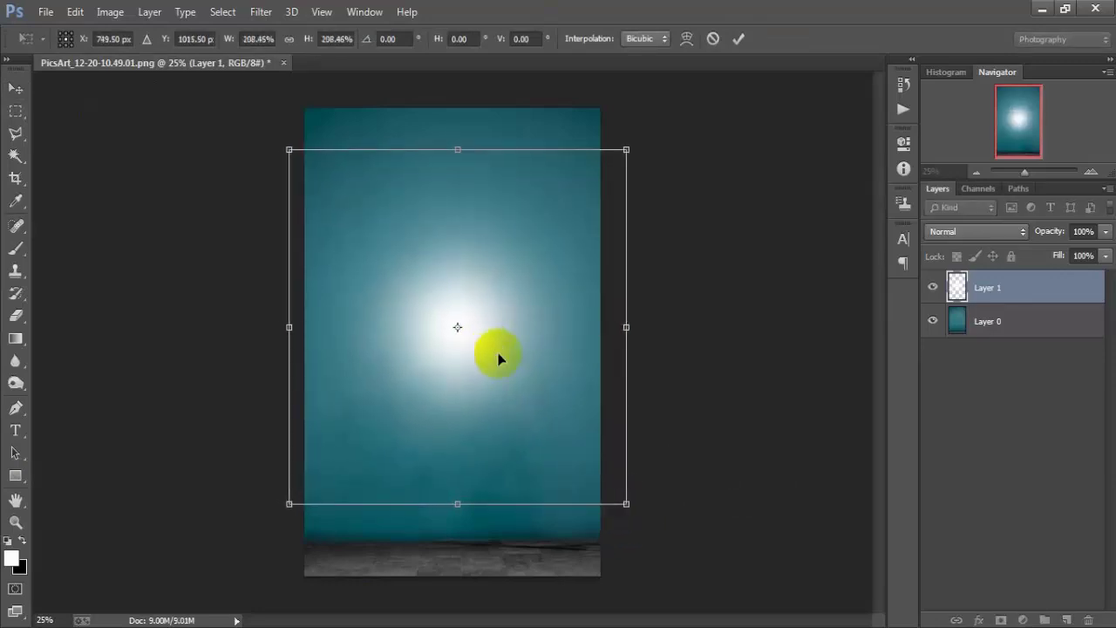
pyautogui.moveTo(505, 371); pyautogui.dragTo(501, 357)
pyautogui.click(738, 38)
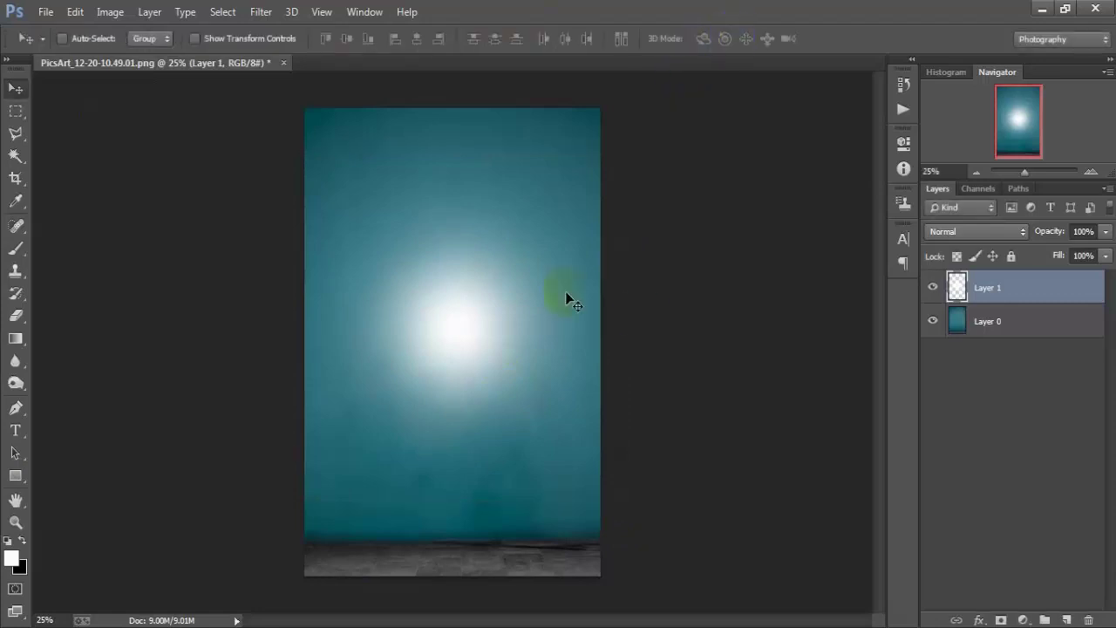
# Set the glow layer's blend mode to Overlay and nudge it into place
pyautogui.click(932, 287)
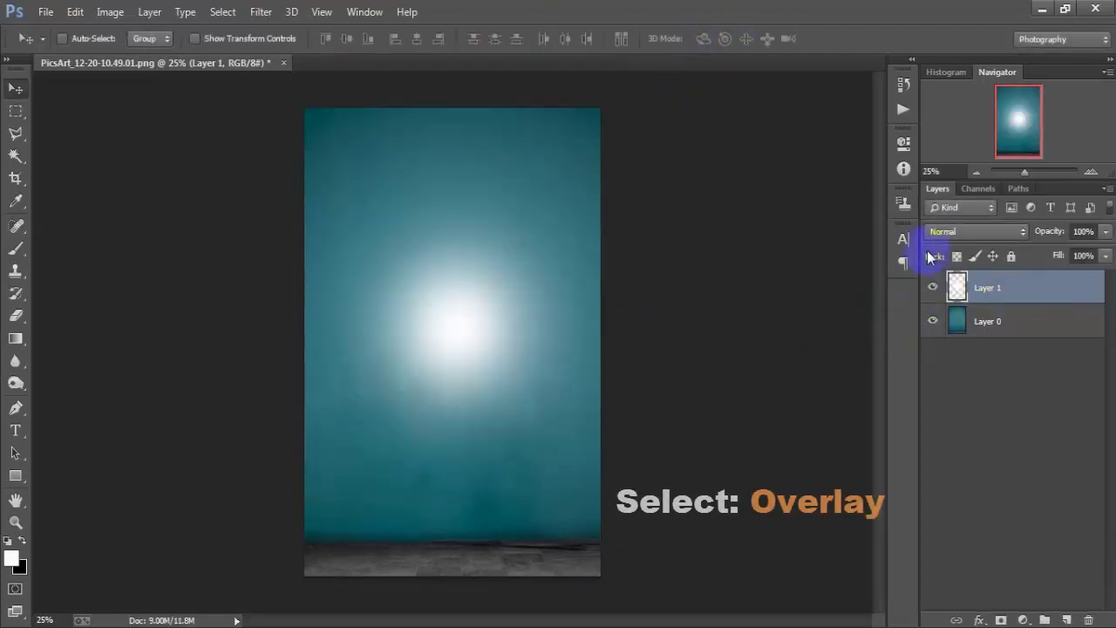
pyautogui.click(955, 232)
pyautogui.click(973, 215)
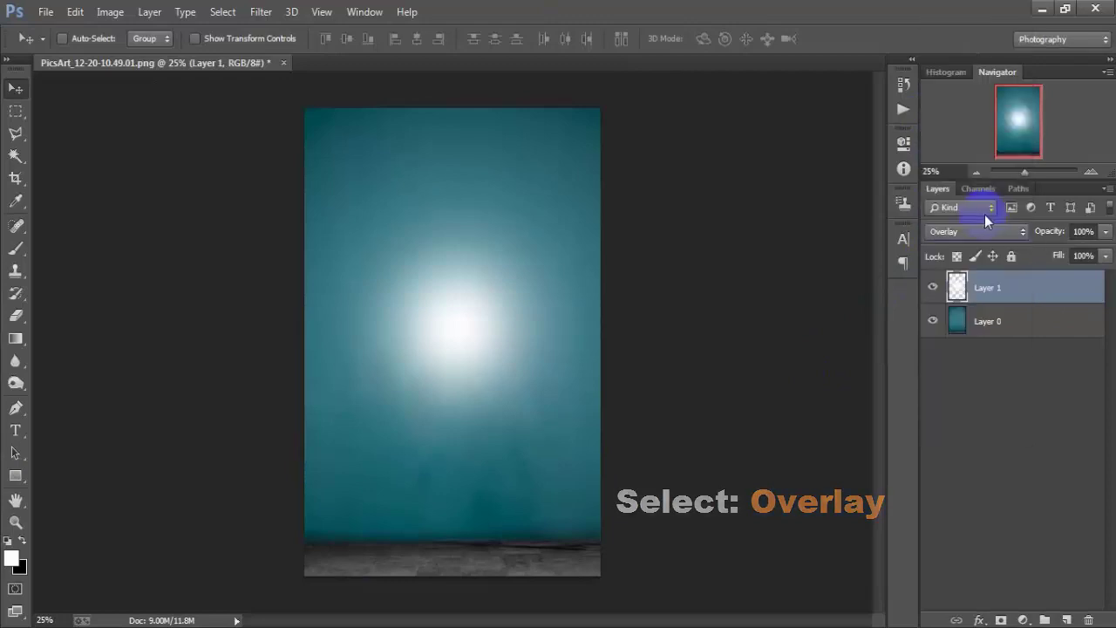
pyautogui.moveTo(466, 334); pyautogui.dragTo(463, 323)
# Place the model 1 photo into the document as a linked image
pyautogui.click(45, 11)
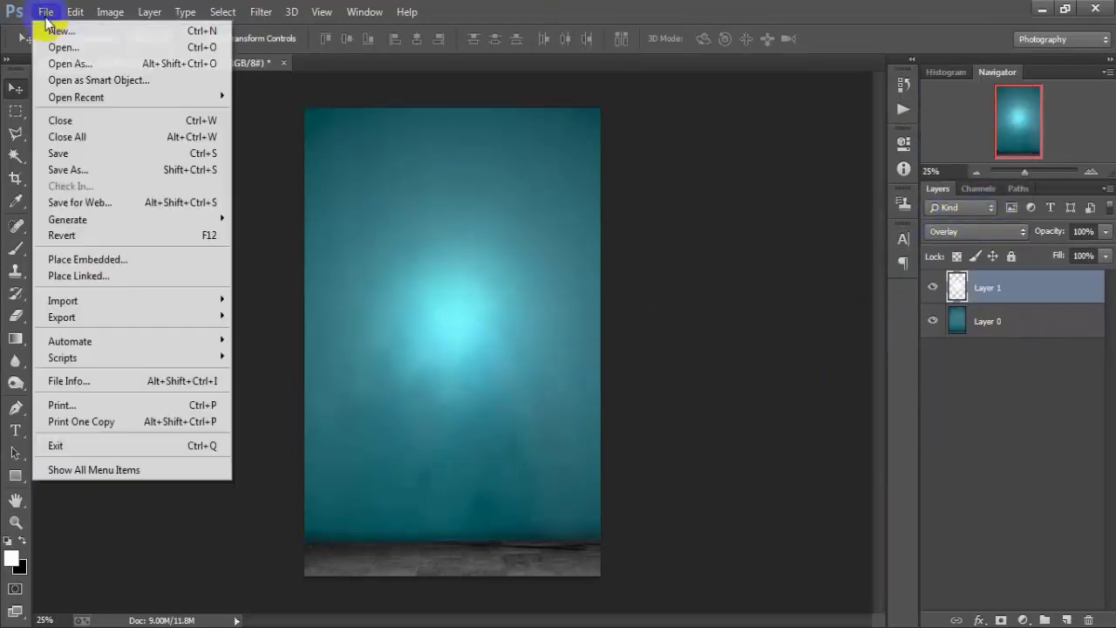
pyautogui.click(117, 207)
pyautogui.click(292, 258)
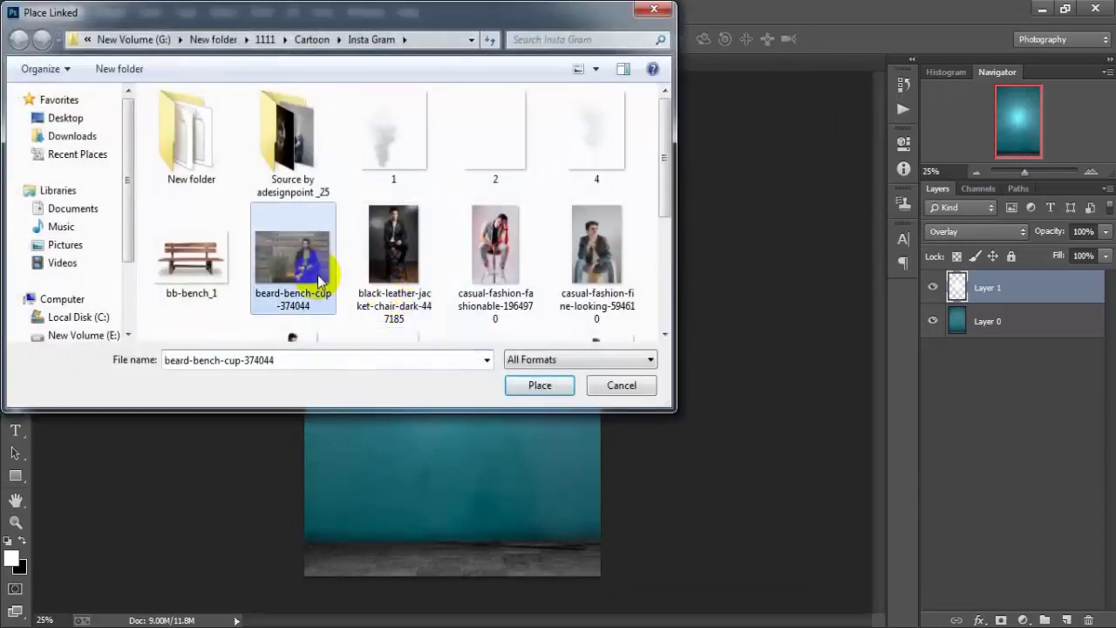
pyautogui.scroll(-1, 292, 253)
pyautogui.click(327, 308)
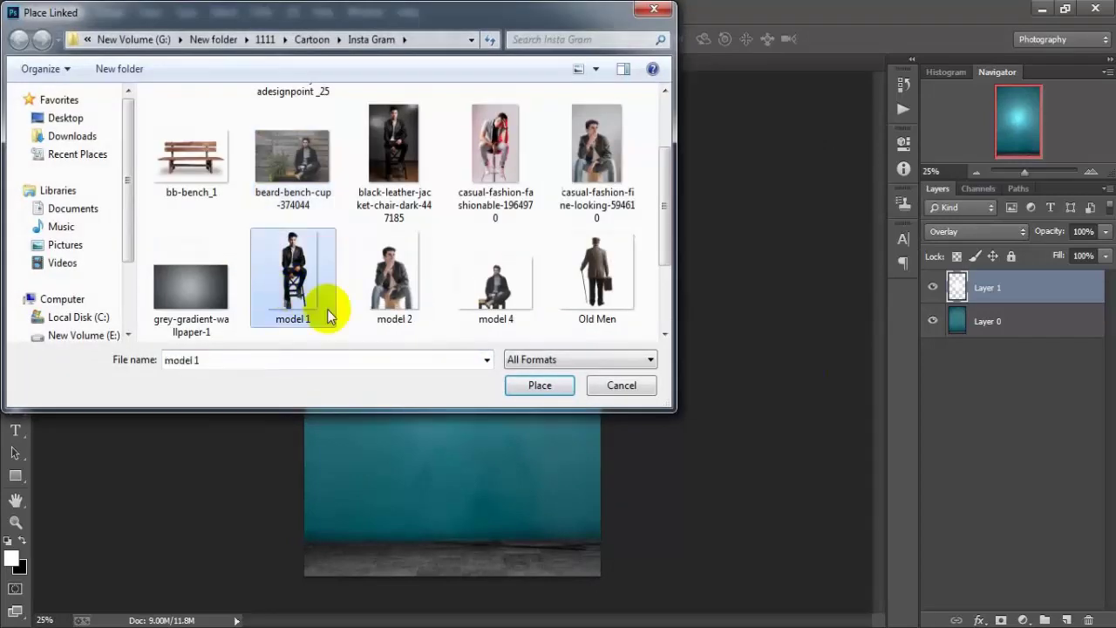
pyautogui.click(531, 387)
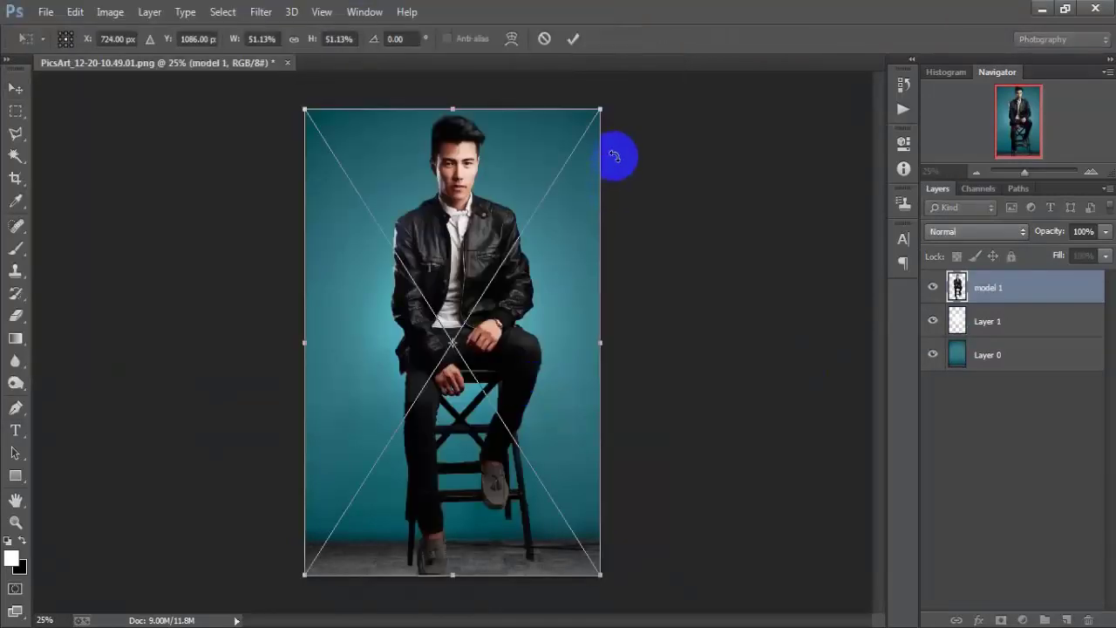
# Scale the man down to about 44% and centre him on the backdrop
pyautogui.moveTo(600, 108); pyautogui.dragTo(592, 126)
pyautogui.moveTo(538, 265)
pyautogui.mouseDown()
pyautogui.moveTo(528, 312)
pyautogui.moveTo(537, 265)
pyautogui.mouseUp()
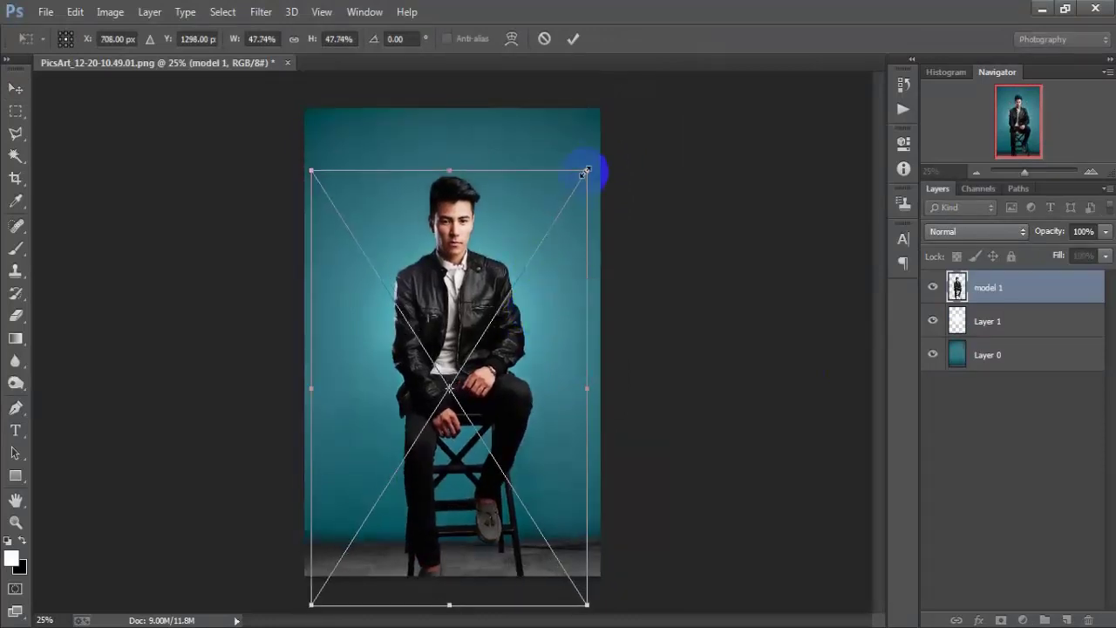
pyautogui.moveTo(586, 170); pyautogui.dragTo(567, 167)
pyautogui.moveTo(494, 341); pyautogui.dragTo(517, 379)
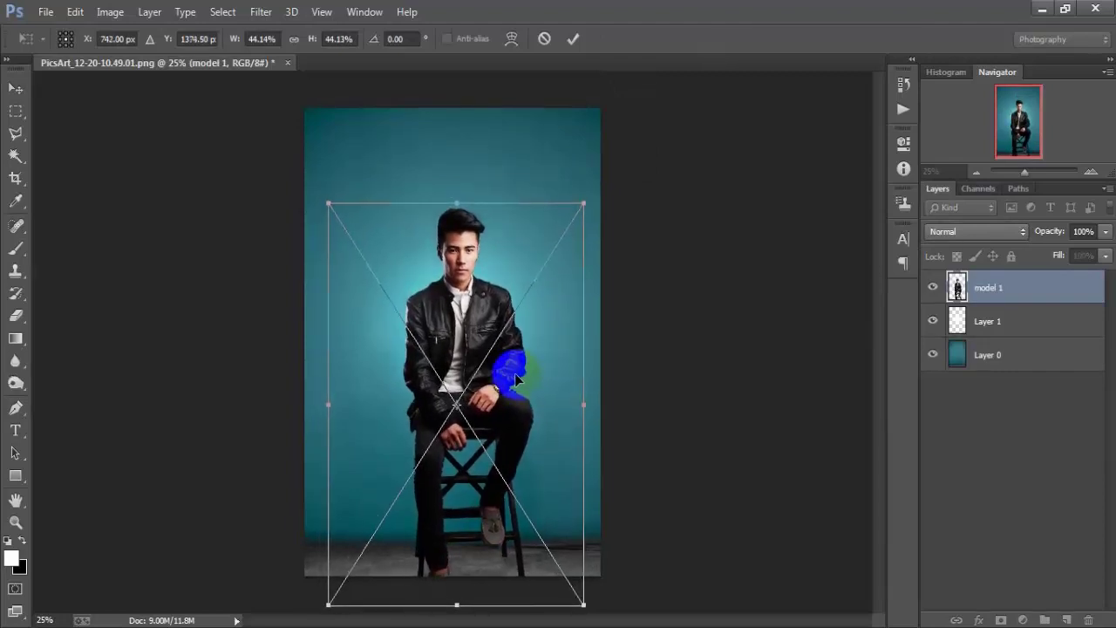
pyautogui.press('Left')
pyautogui.press('Left')
pyautogui.press('Left')
pyautogui.press('Left')
pyautogui.press('Left')
pyautogui.press('Left')
pyautogui.press('Left')
pyautogui.press('Left')
pyautogui.press('Left')
pyautogui.hotkey('shift', 'alt', 'o')
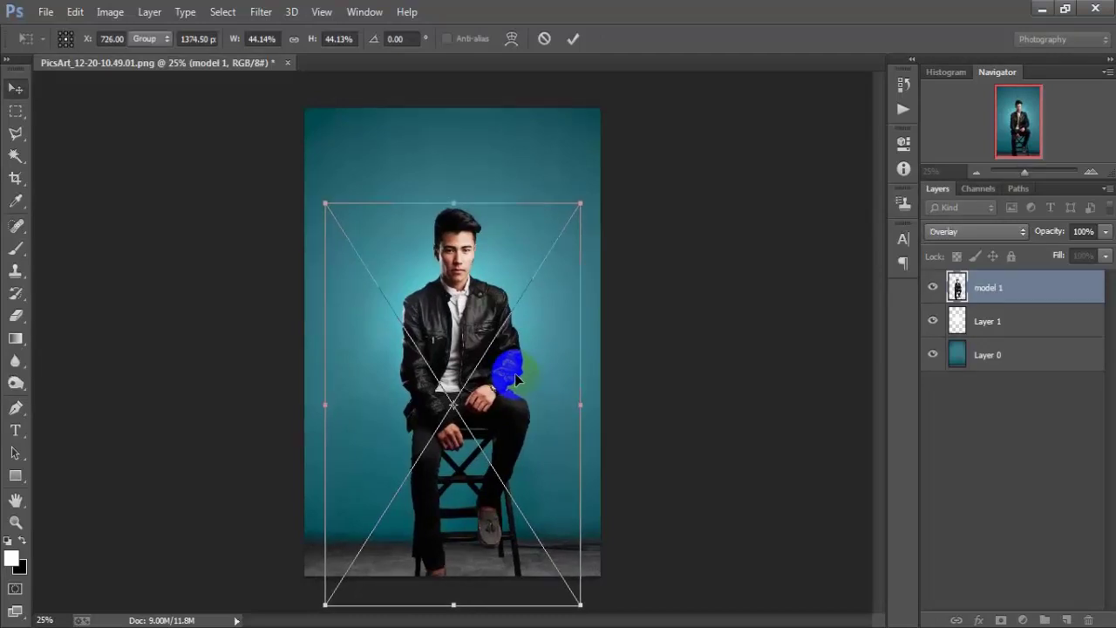
pyautogui.press('Return')
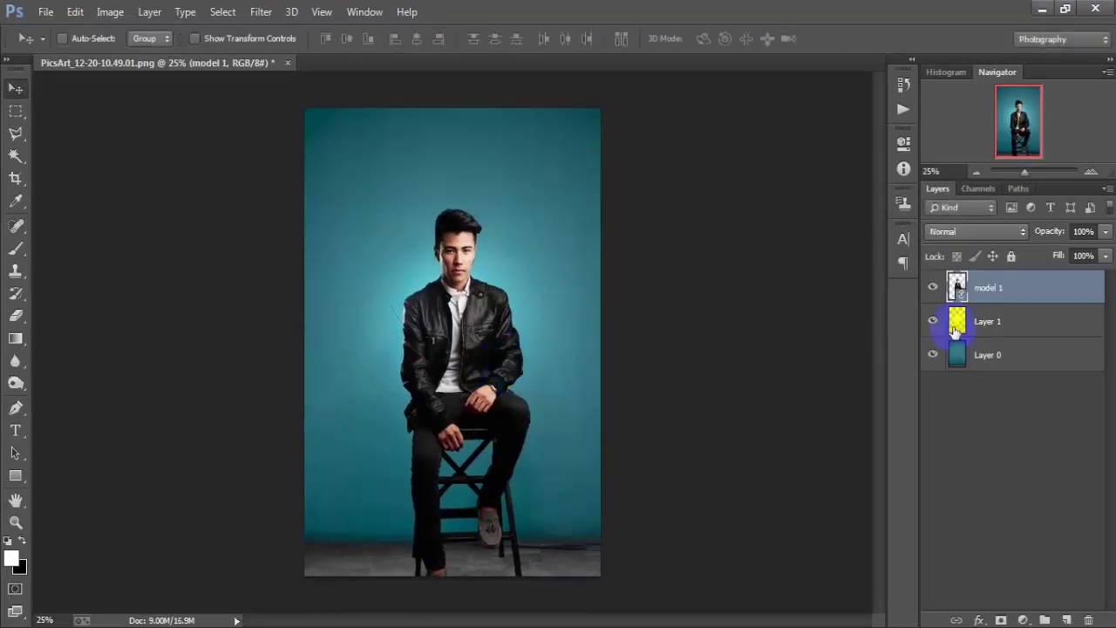
# Rasterize the model 1 layer
pyautogui.rightClick(1038, 288)
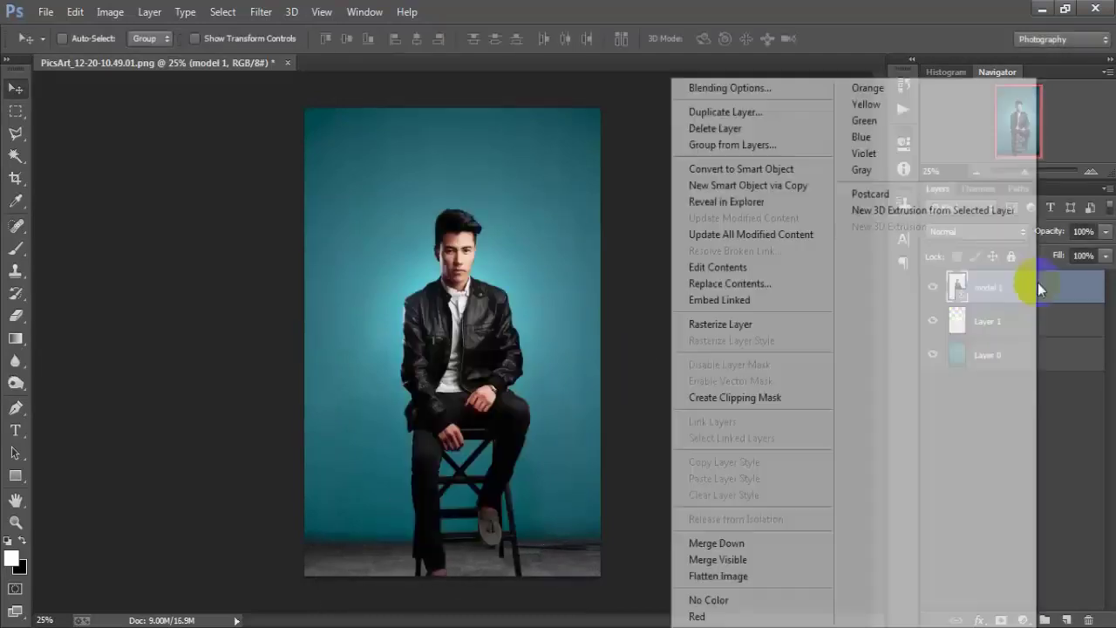
pyautogui.click(806, 324)
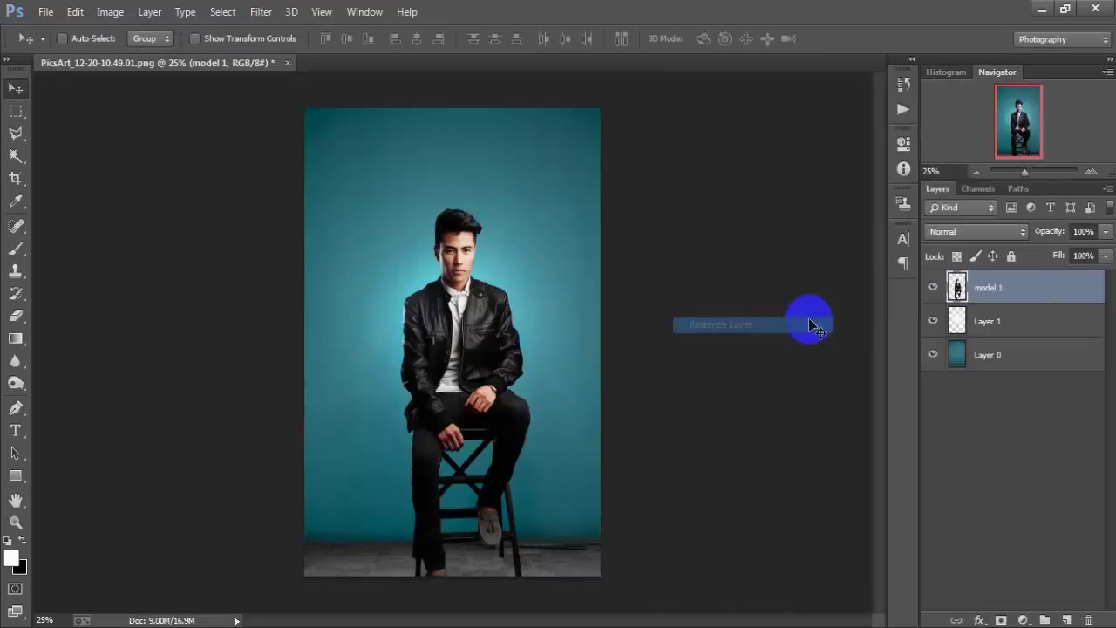
pyautogui.click(933, 288)
# Duplicate model 1 as model 1 copy and hide the original layer
pyautogui.hotkey('ctrl', 'j')
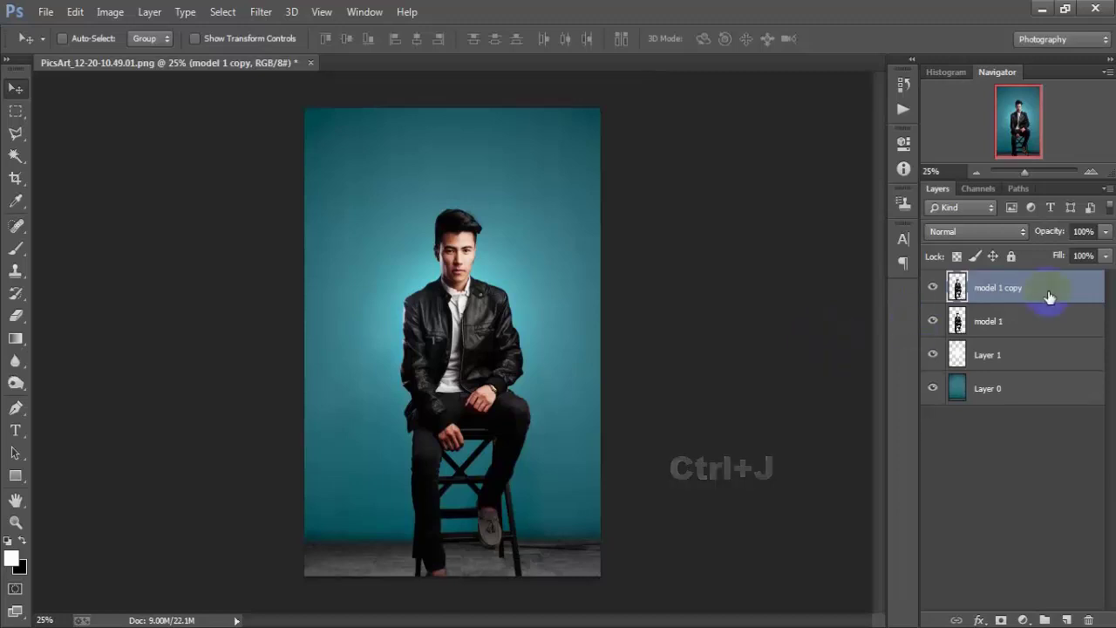
pyautogui.click(1037, 322)
pyautogui.click(932, 322)
pyautogui.click(1018, 288)
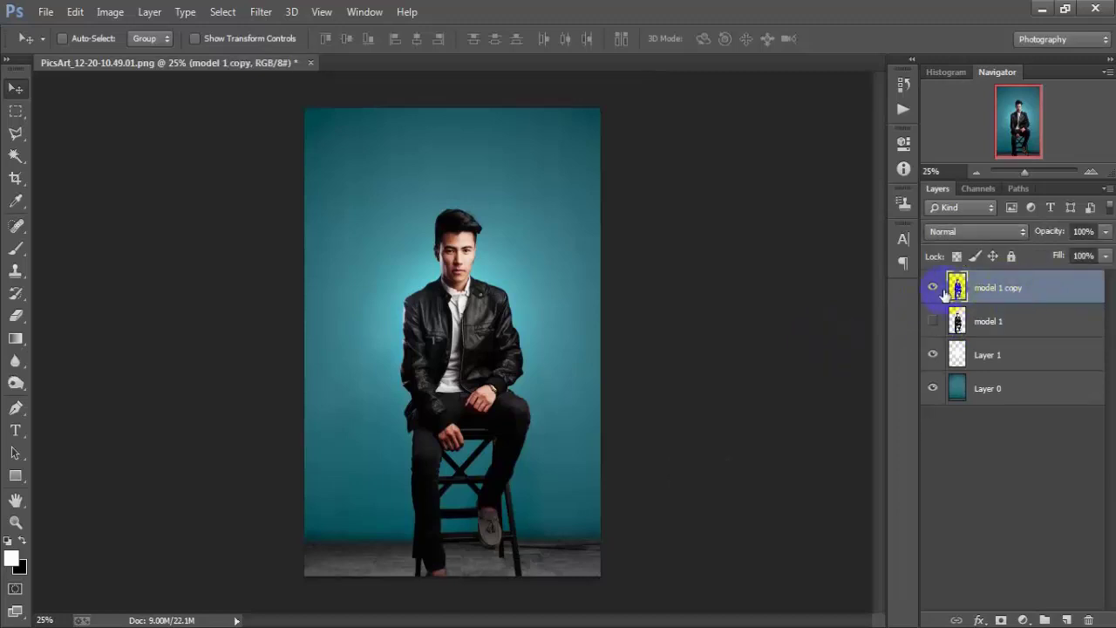
pyautogui.click(933, 287)
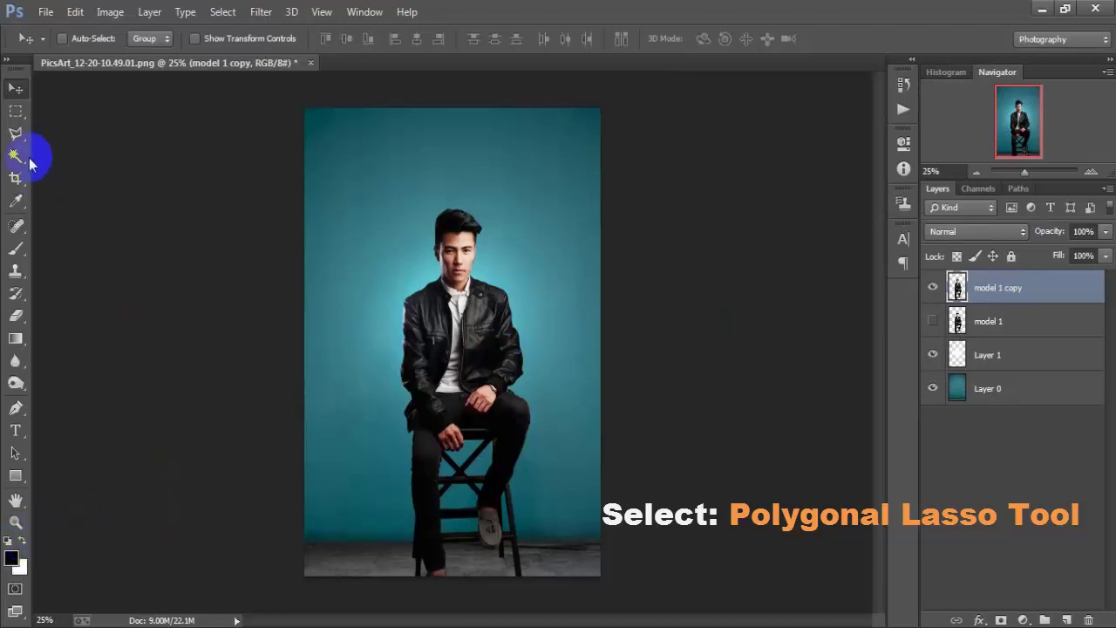
# Outline the man's head with the Polygonal Lasso on the zoomed-in image
pyautogui.click(15, 133)
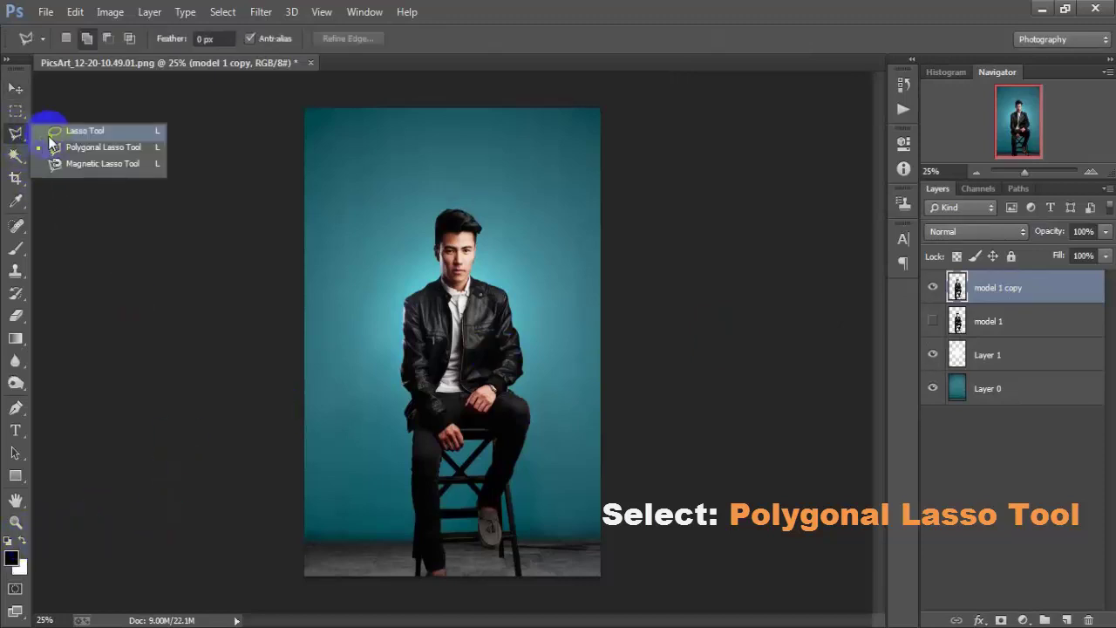
pyautogui.click(140, 147)
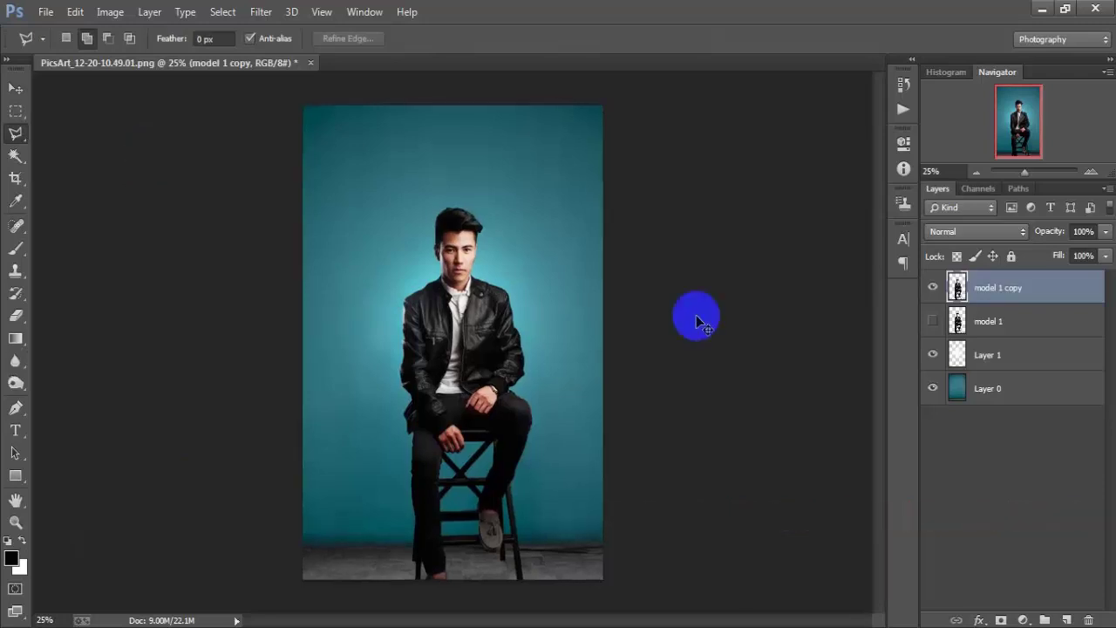
pyautogui.hotkey('ctrl', '+')
pyautogui.hotkey('ctrl', '+')
pyautogui.hotkey('ctrl', '+')
pyautogui.scroll(3, 698, 319)
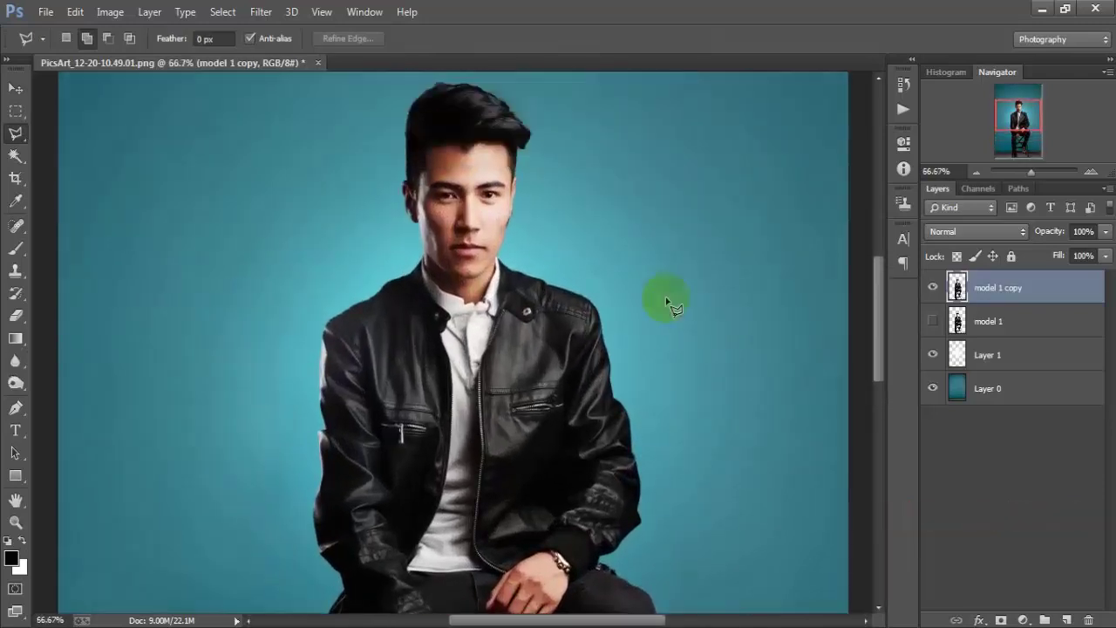
pyautogui.hotkey('ctrl', '+')
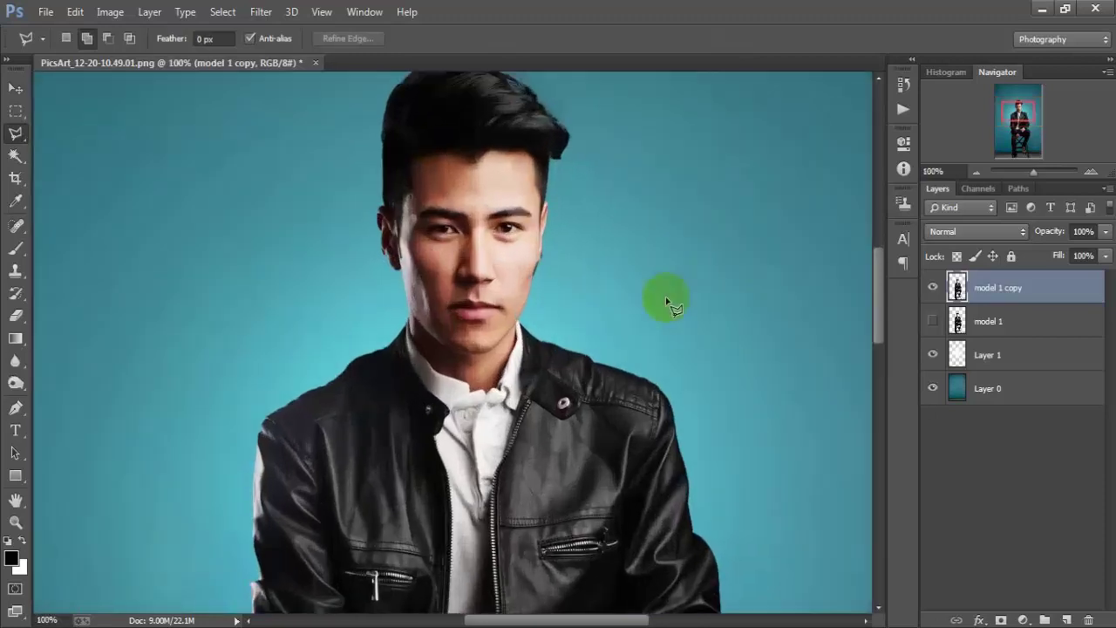
pyautogui.click(417, 338)
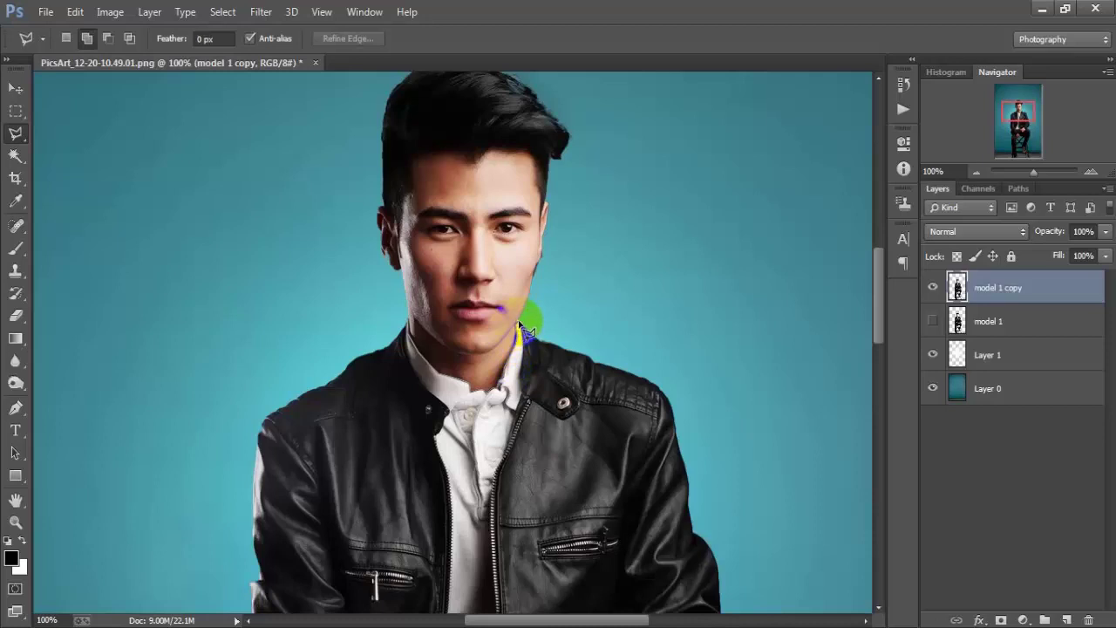
pyautogui.click(578, 206)
pyautogui.moveTo(594, 142); pyautogui.dragTo(595, 194)
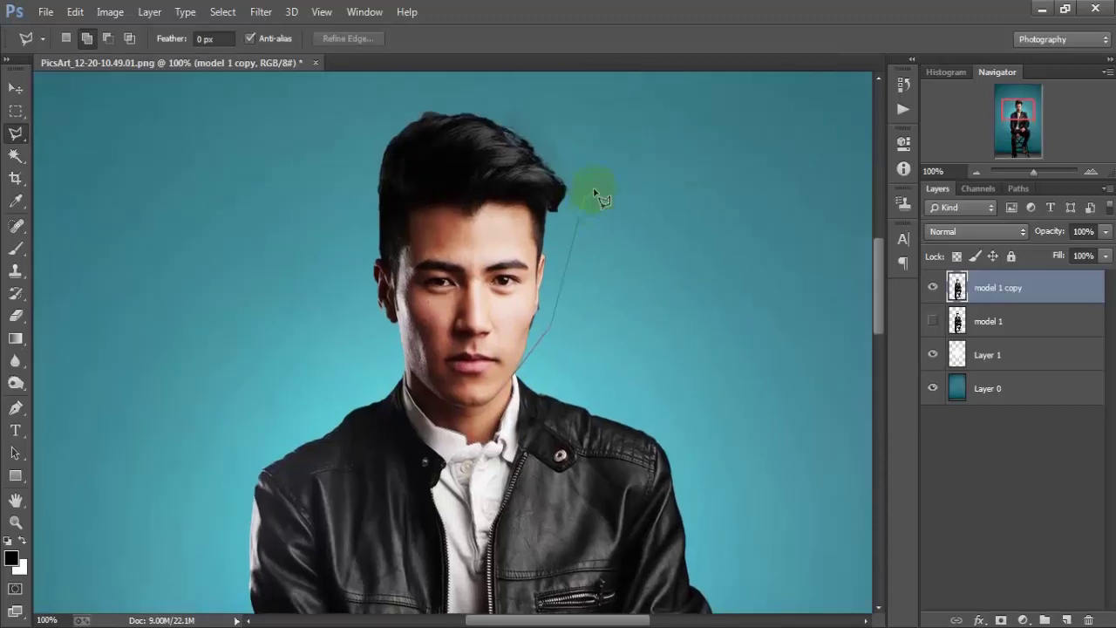
pyautogui.click(328, 181)
pyautogui.click(370, 333)
pyautogui.doubleClick(406, 378)
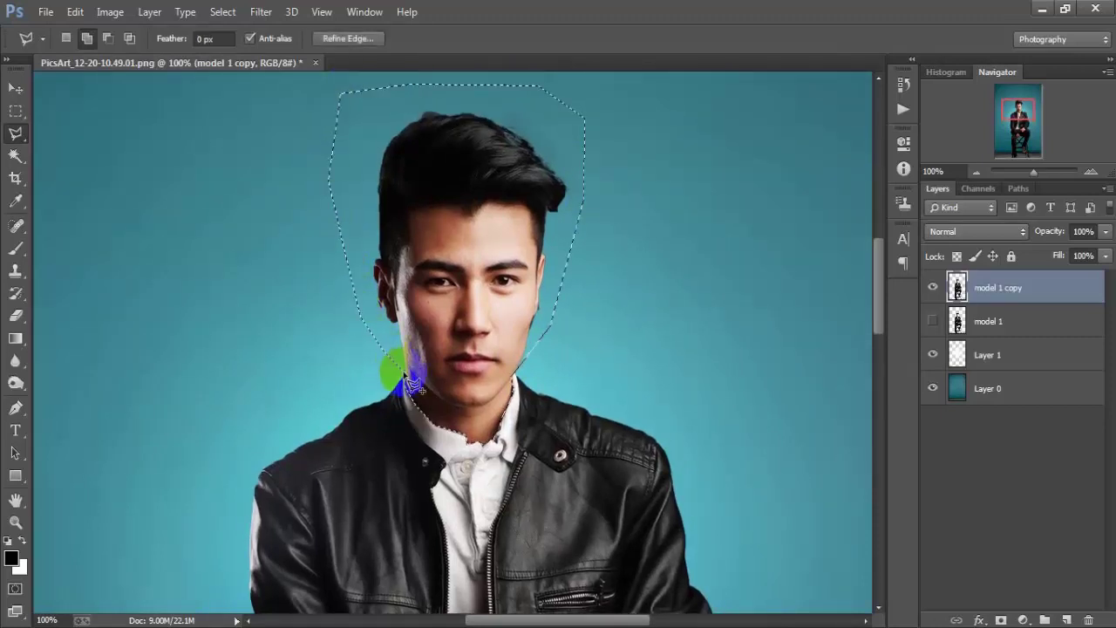
# Delete the selected head from model 1 copy and deselect, keeping model 1 hidden
pyautogui.click(17, 90)
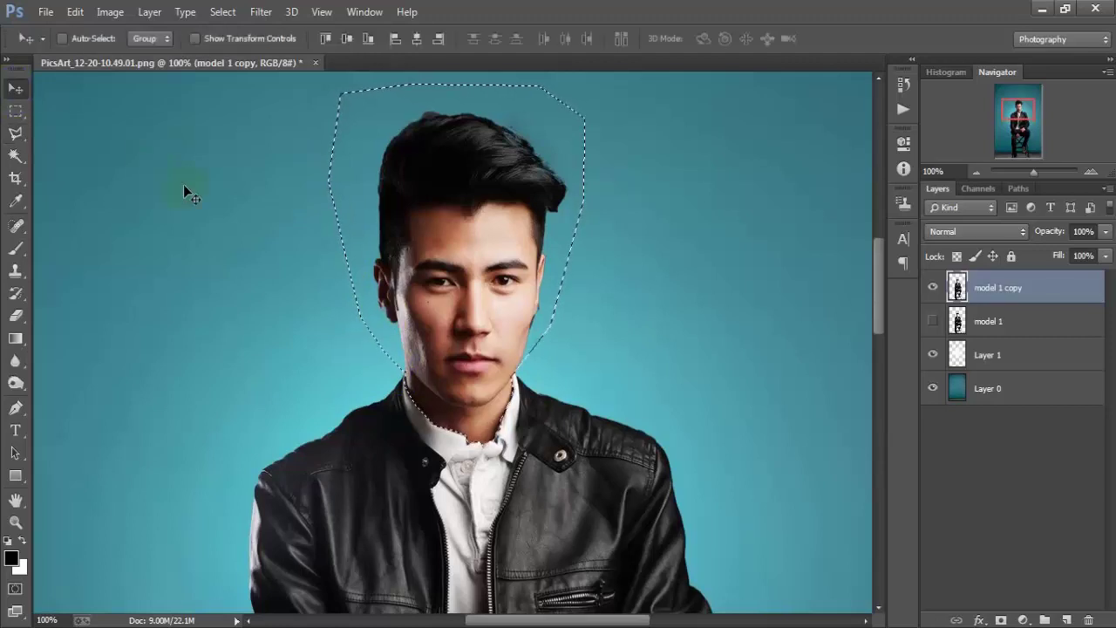
pyautogui.hotkey('ctrl', '-')
pyautogui.hotkey('ctrl', '-')
pyautogui.hotkey('ctrl', '-')
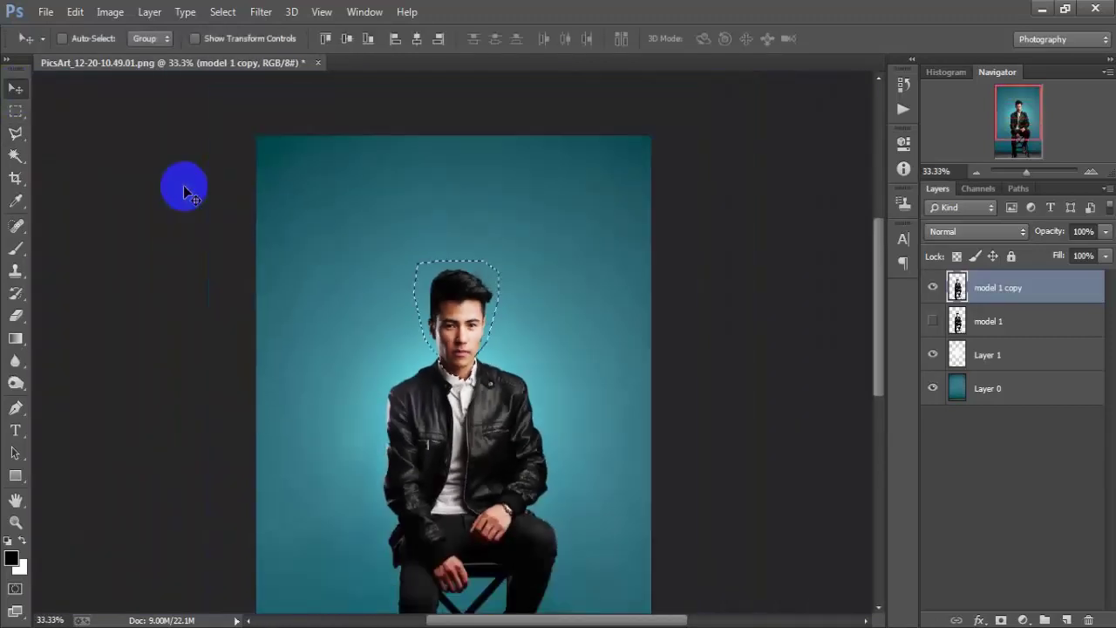
pyautogui.hotkey('ctrl', '-')
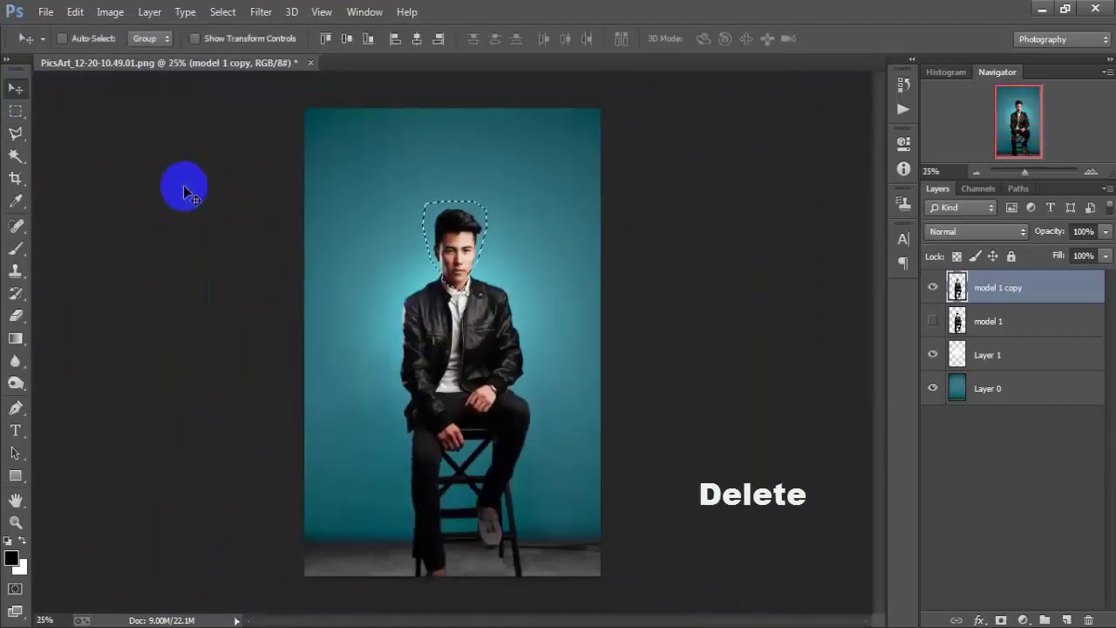
pyautogui.press('Delete')
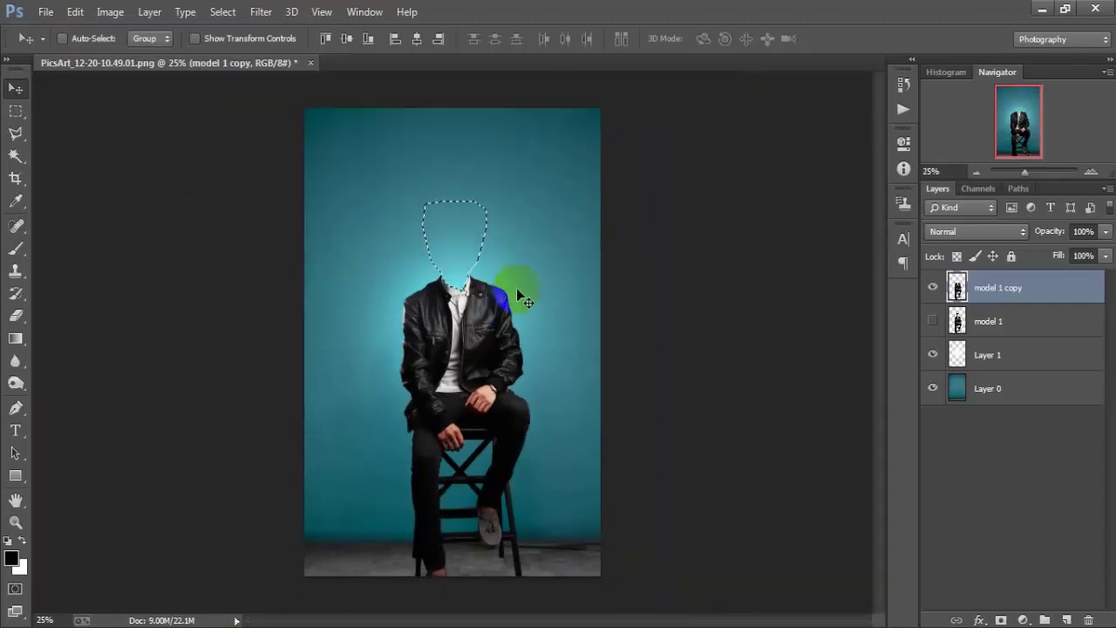
pyautogui.hotkey('ctrl', 'd')
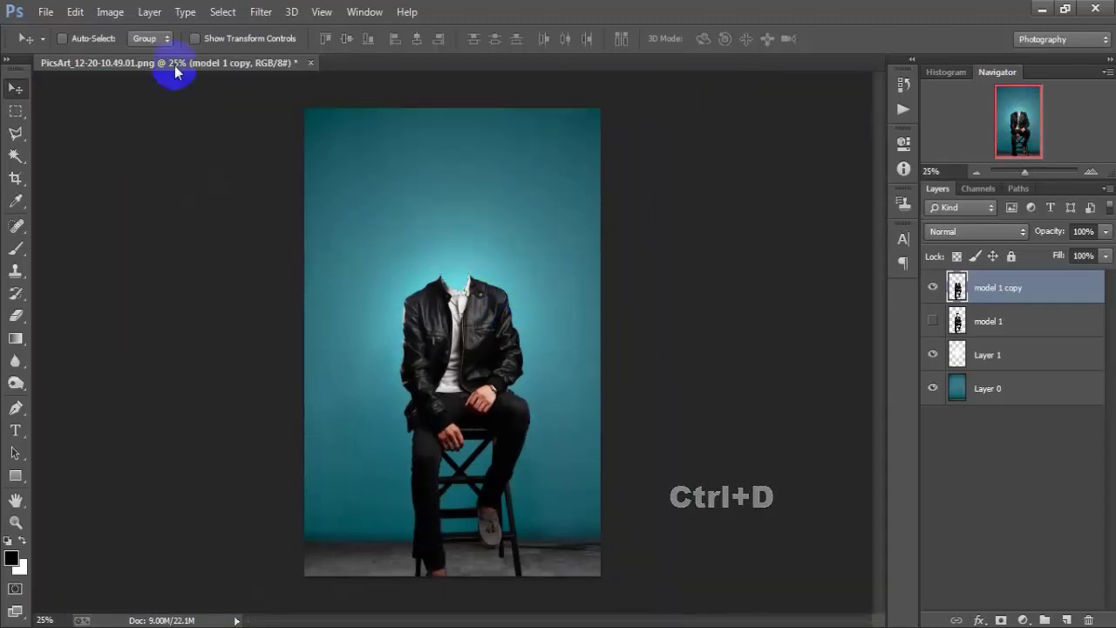
pyautogui.click(932, 322)
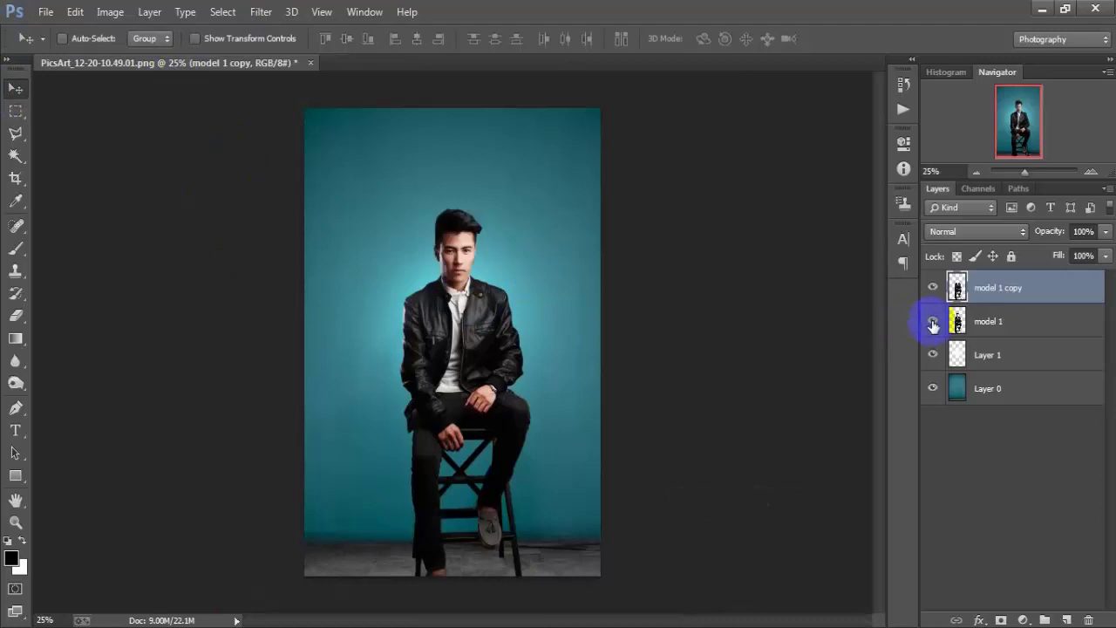
pyautogui.click(932, 322)
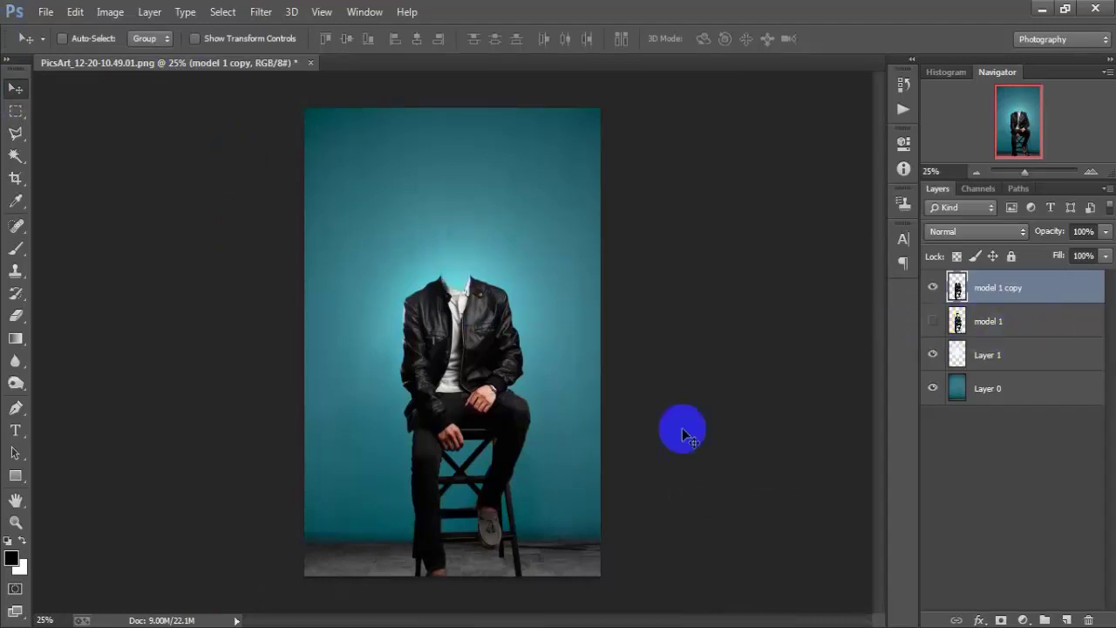
# Place the Smoke effect image, enlarged about fourfold over the body
pyautogui.click(52, 12)
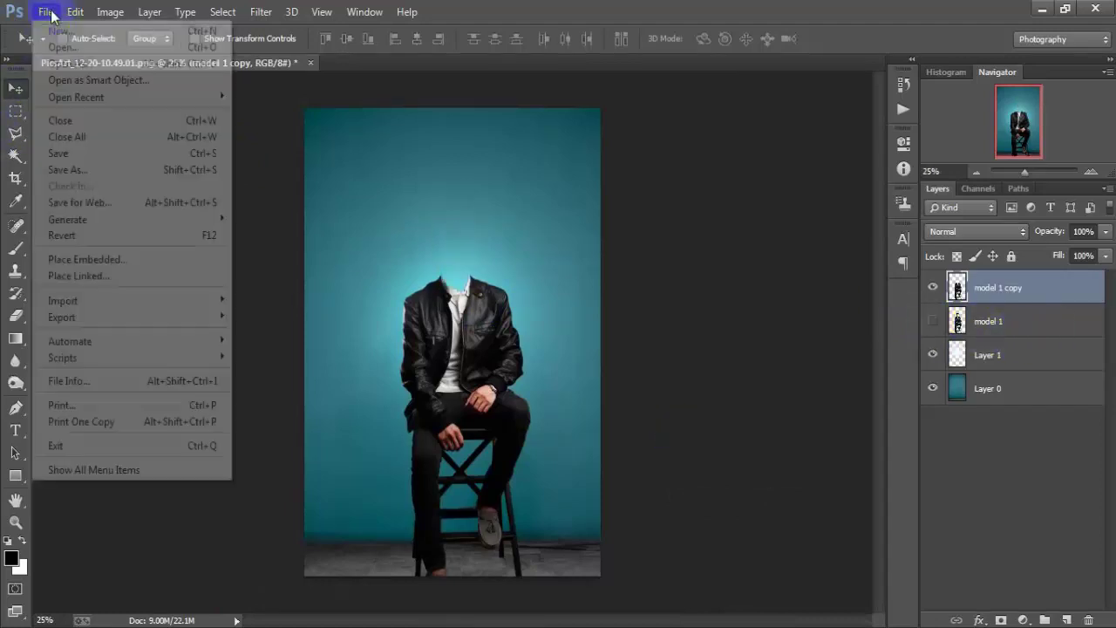
pyautogui.click(144, 274)
pyautogui.moveTo(662, 188); pyautogui.dragTo(667, 278)
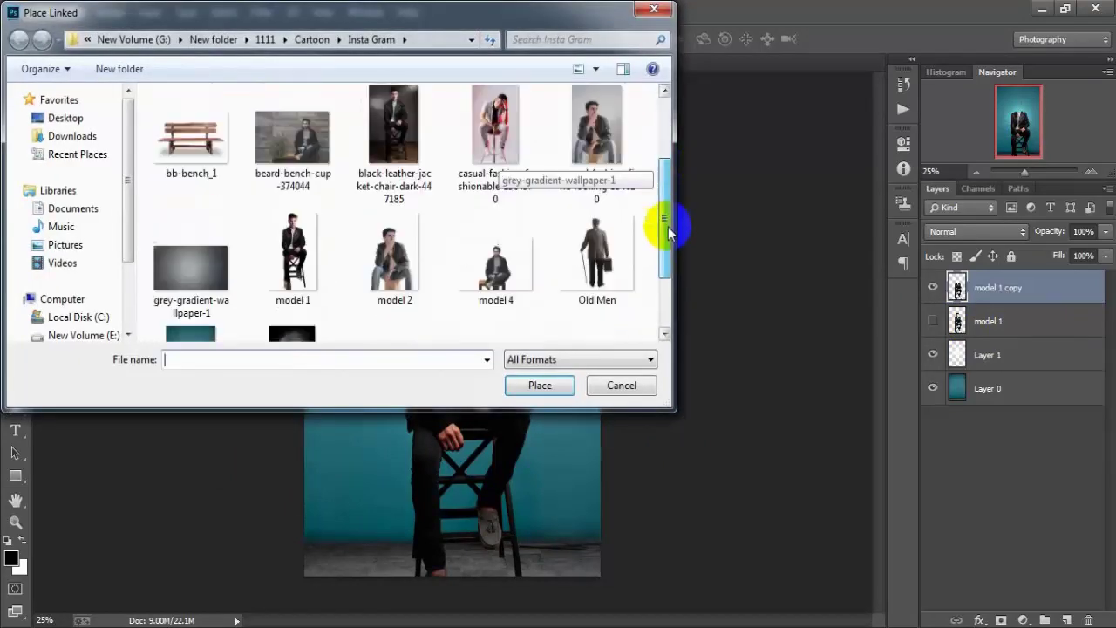
pyautogui.click(304, 266)
pyautogui.click(523, 386)
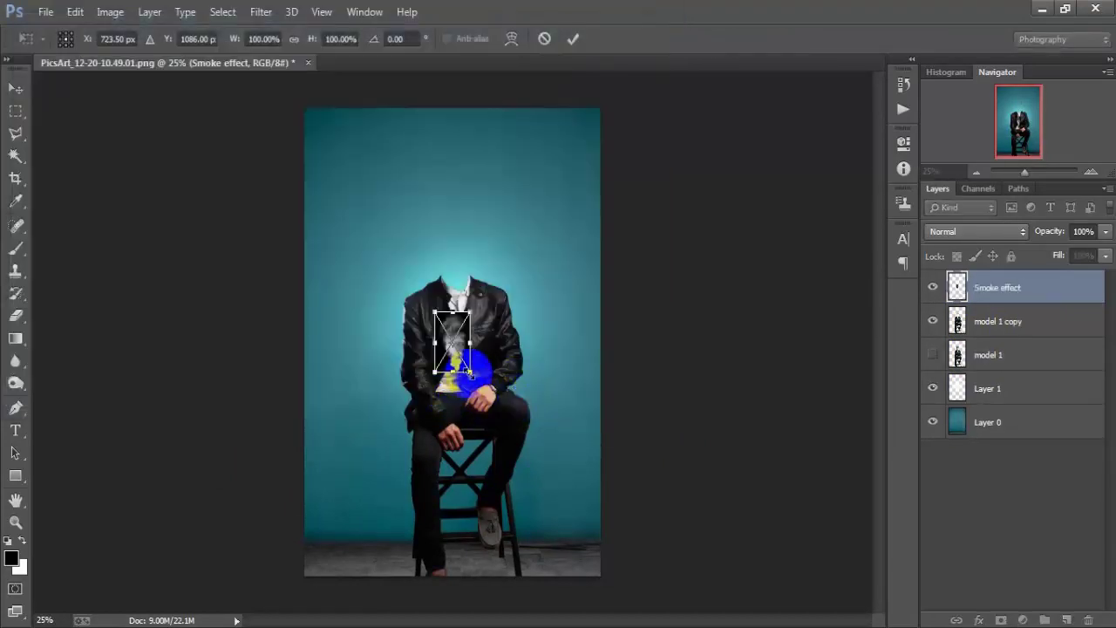
pyautogui.moveTo(460, 391)
pyautogui.mouseDown()
pyautogui.moveTo(511, 406)
pyautogui.moveTo(511, 297)
pyautogui.mouseUp()
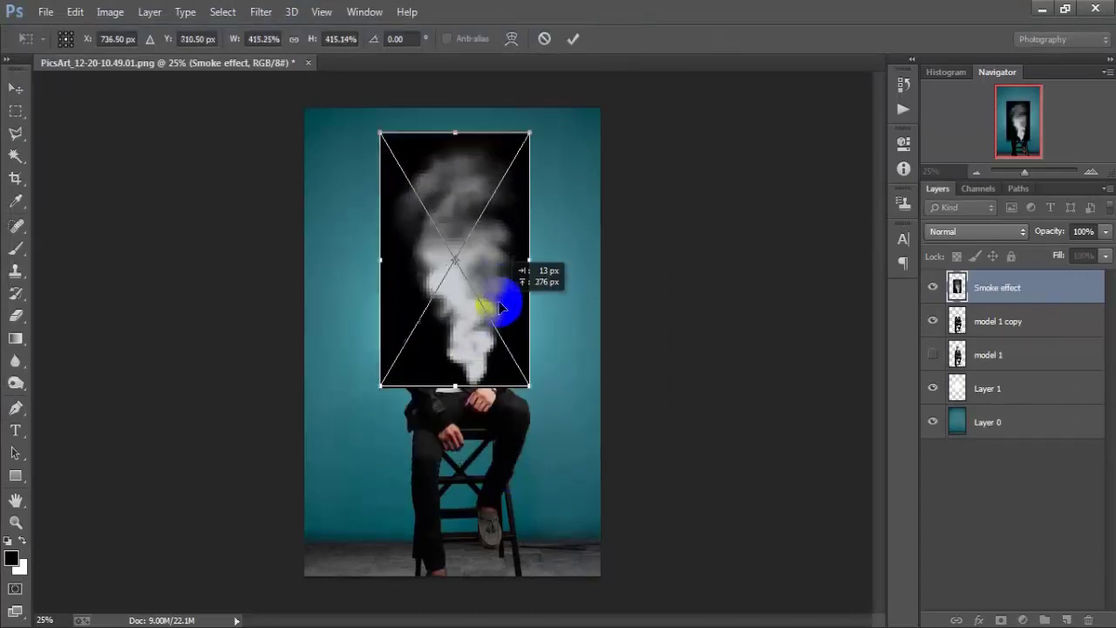
pyautogui.click(576, 39)
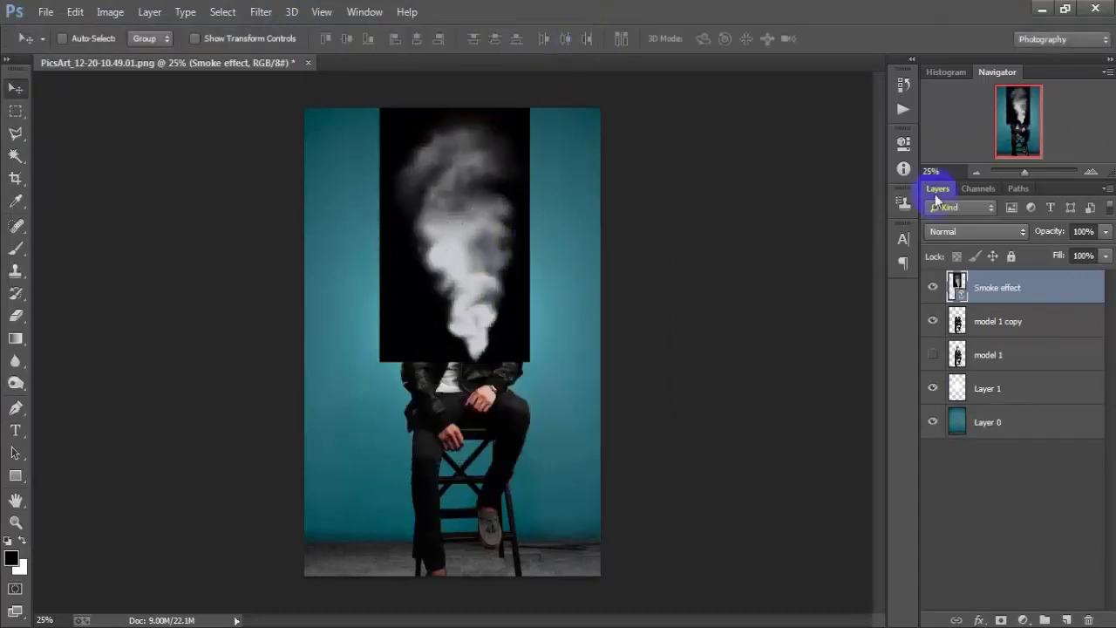
# Rasterize the Smoke effect layer and move it below model 1 copy
pyautogui.rightClick(1029, 290)
pyautogui.click(770, 321)
pyautogui.moveTo(1054, 297); pyautogui.dragTo(1044, 332)
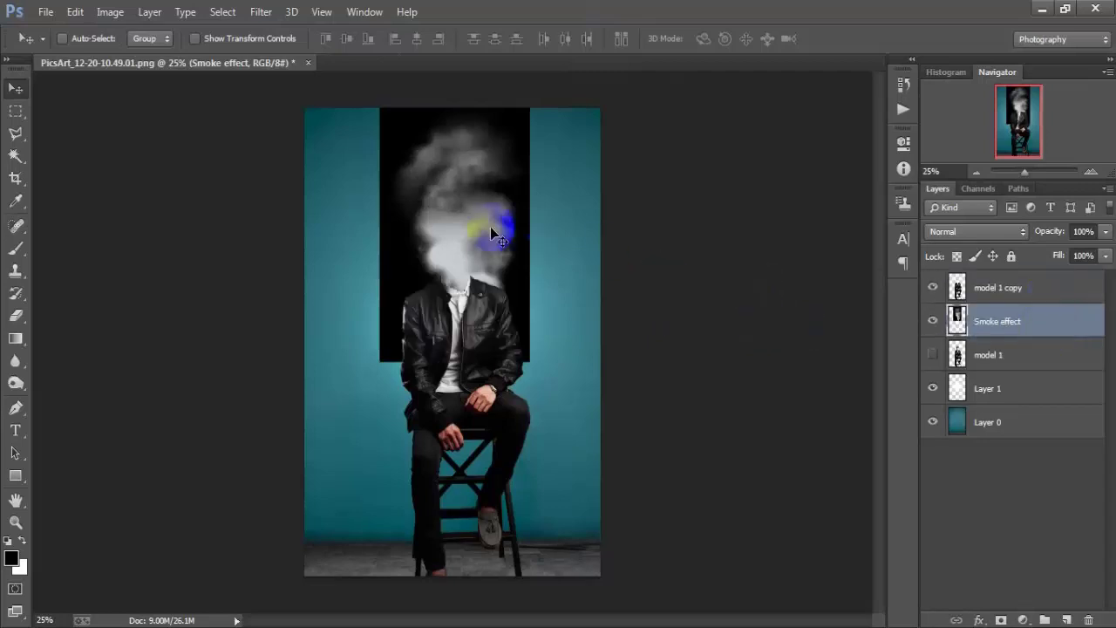
pyautogui.moveTo(492, 235); pyautogui.dragTo(481, 250)
# Free-transform the smoke to a narrower size and position it above the neck
pyautogui.hotkey('ctrl', 't')
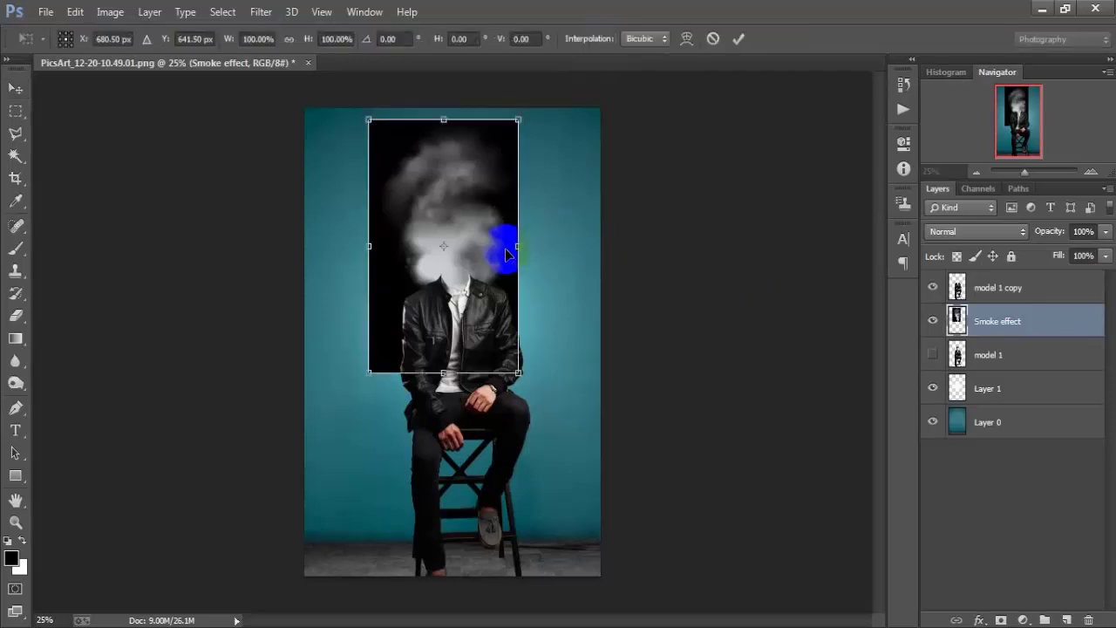
pyautogui.moveTo(518, 120); pyautogui.dragTo(491, 167)
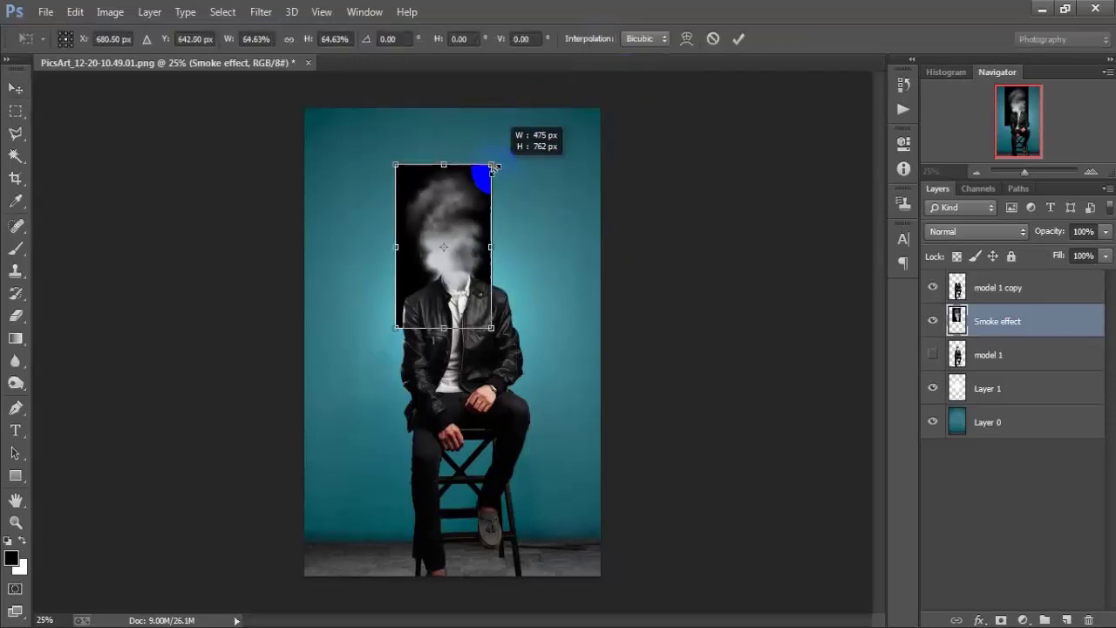
pyautogui.moveTo(466, 256); pyautogui.dragTo(463, 235)
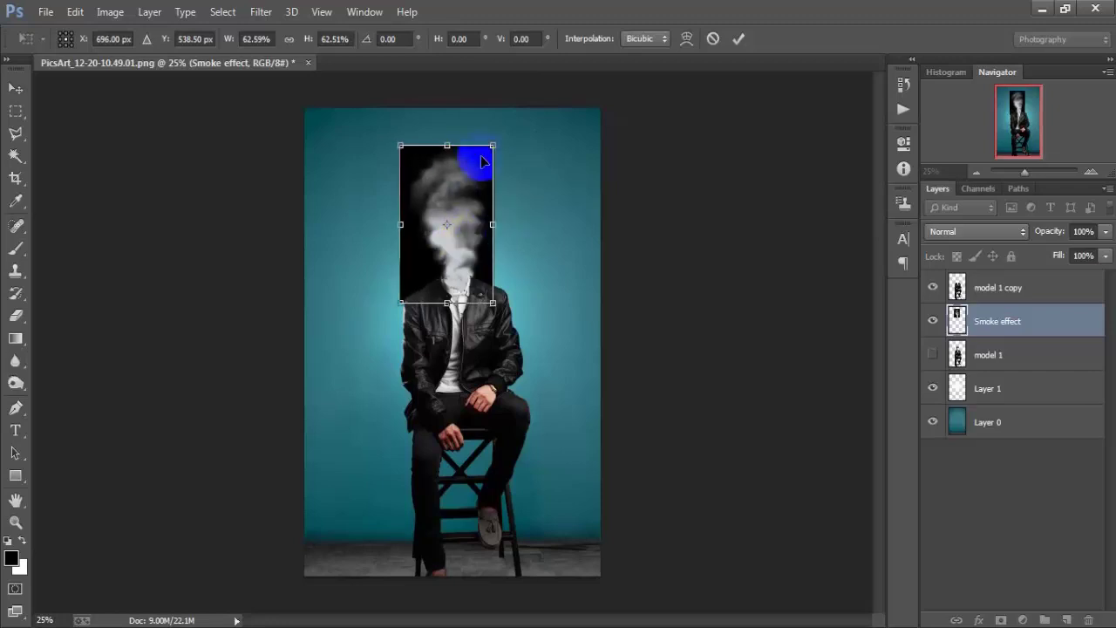
pyautogui.moveTo(493, 145); pyautogui.dragTo(507, 122)
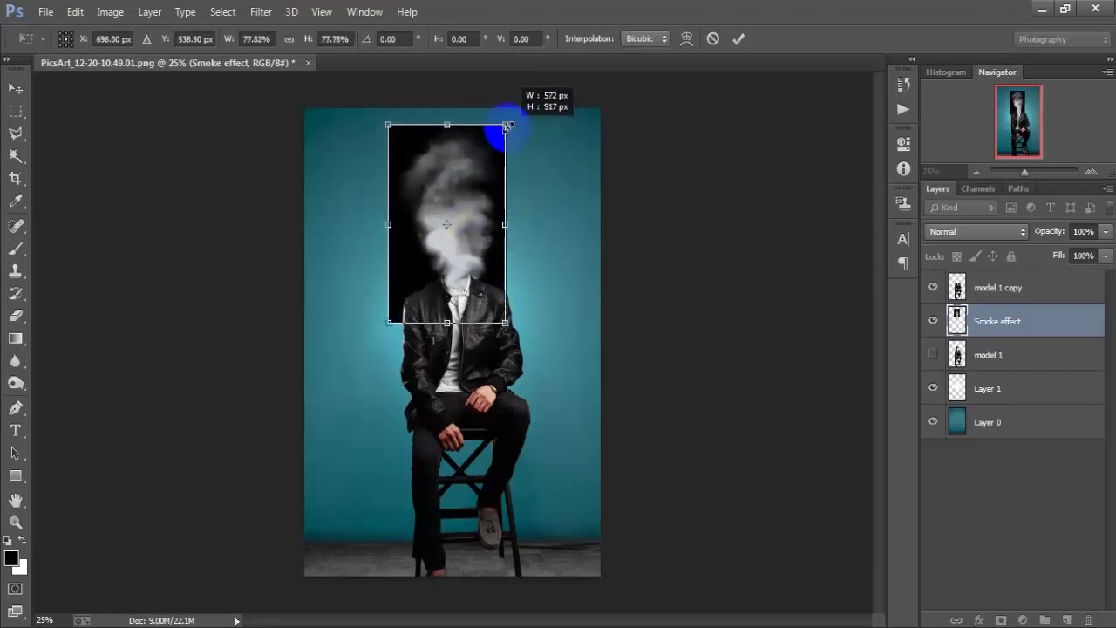
pyautogui.moveTo(467, 246); pyautogui.dragTo(462, 231)
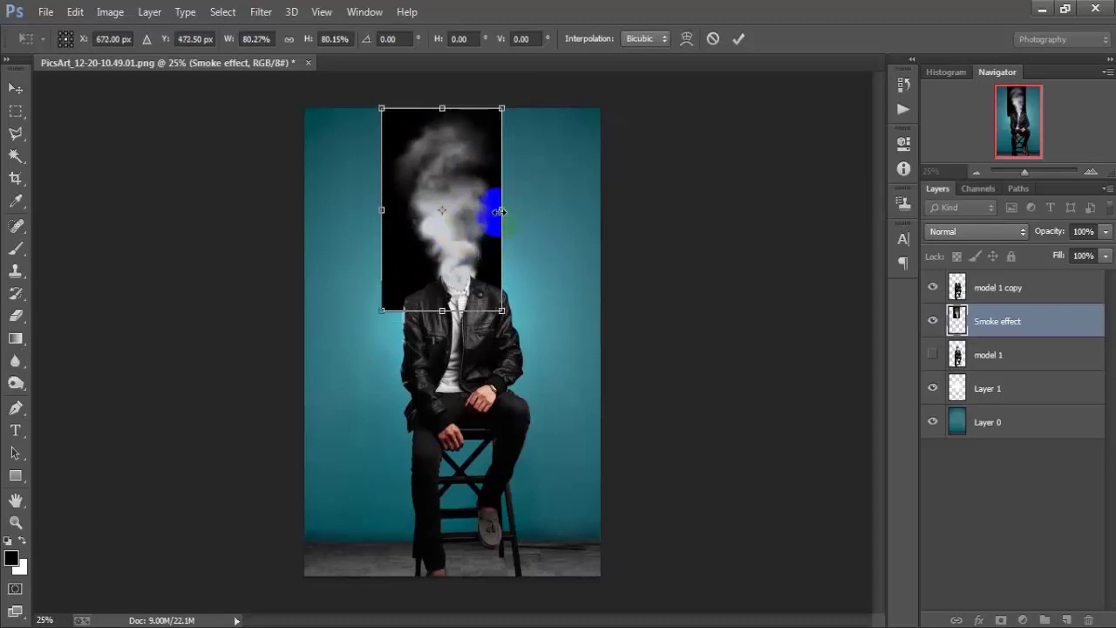
pyautogui.moveTo(495, 211); pyautogui.dragTo(491, 213)
pyautogui.click(738, 38)
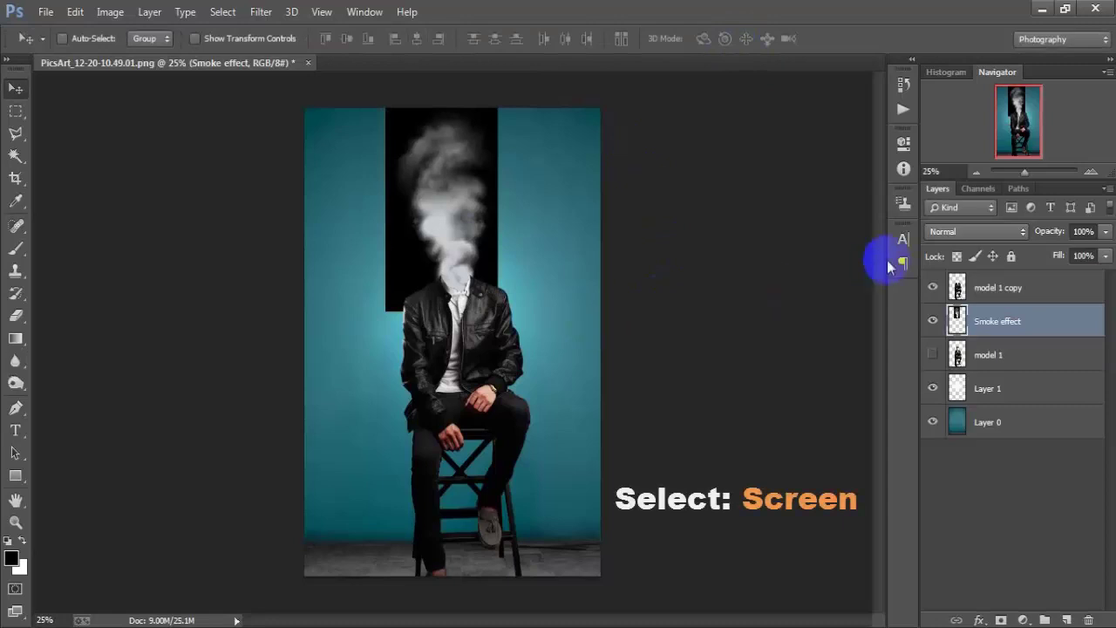
# Set the Smoke effect layer's blend mode to Screen
pyautogui.click(968, 231)
pyautogui.click(959, 143)
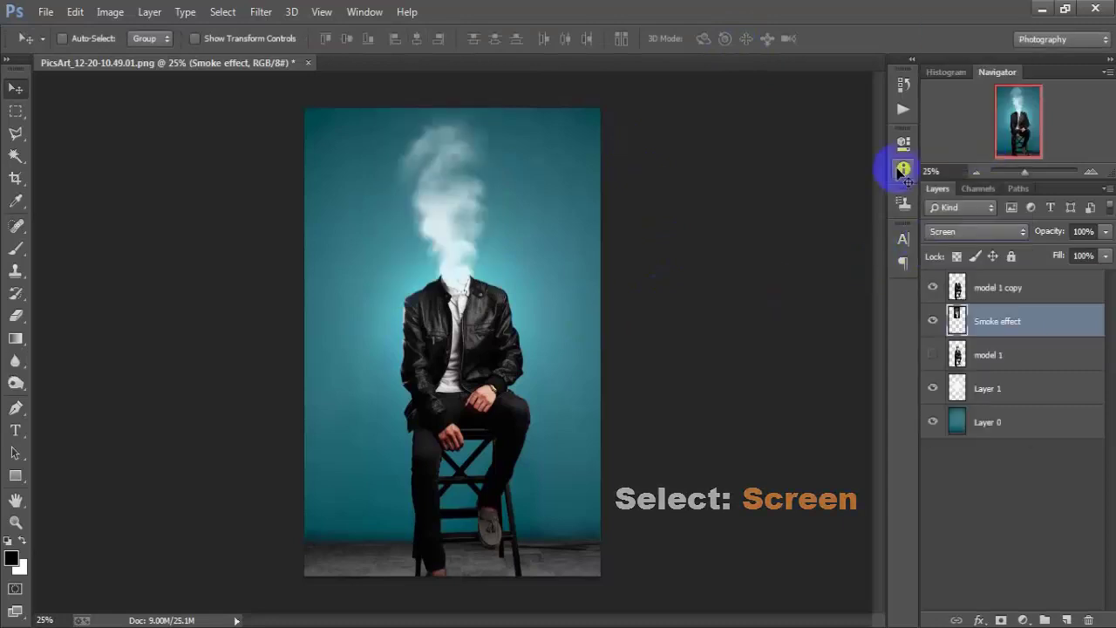
pyautogui.press('Up')
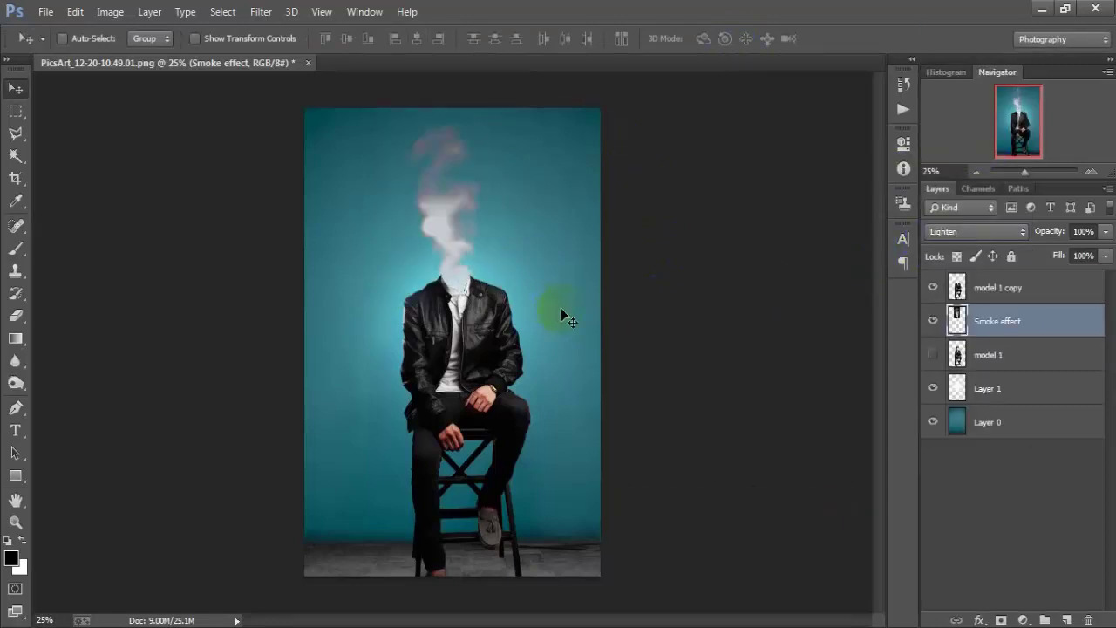
pyautogui.press('Down')
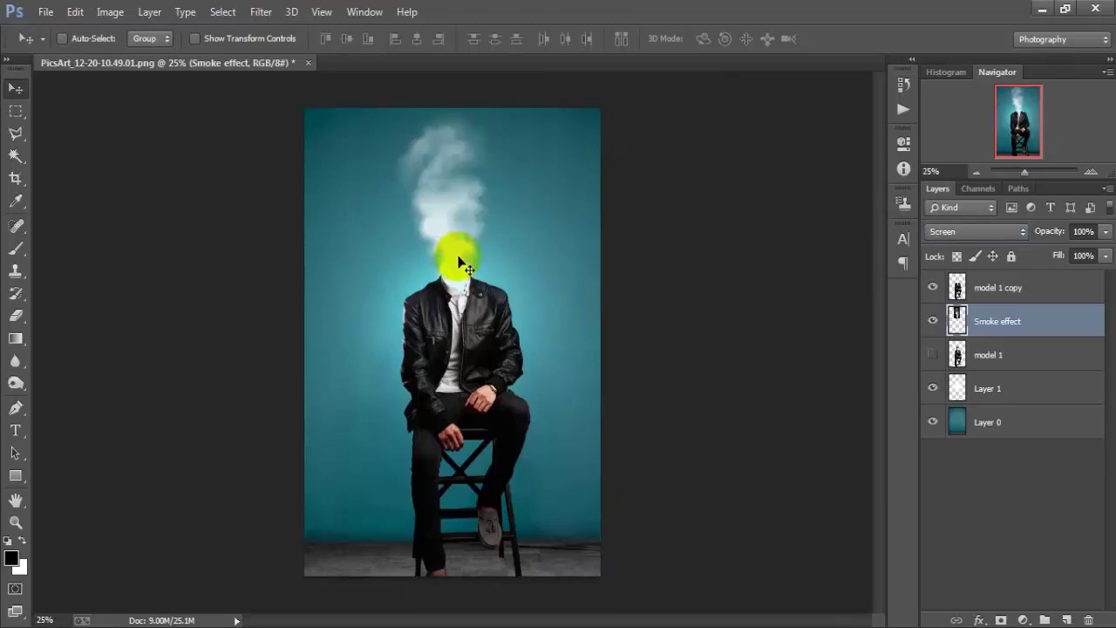
# Move the smoke down so it meets the jacket collar
pyautogui.moveTo(459, 258); pyautogui.dragTo(460, 255)
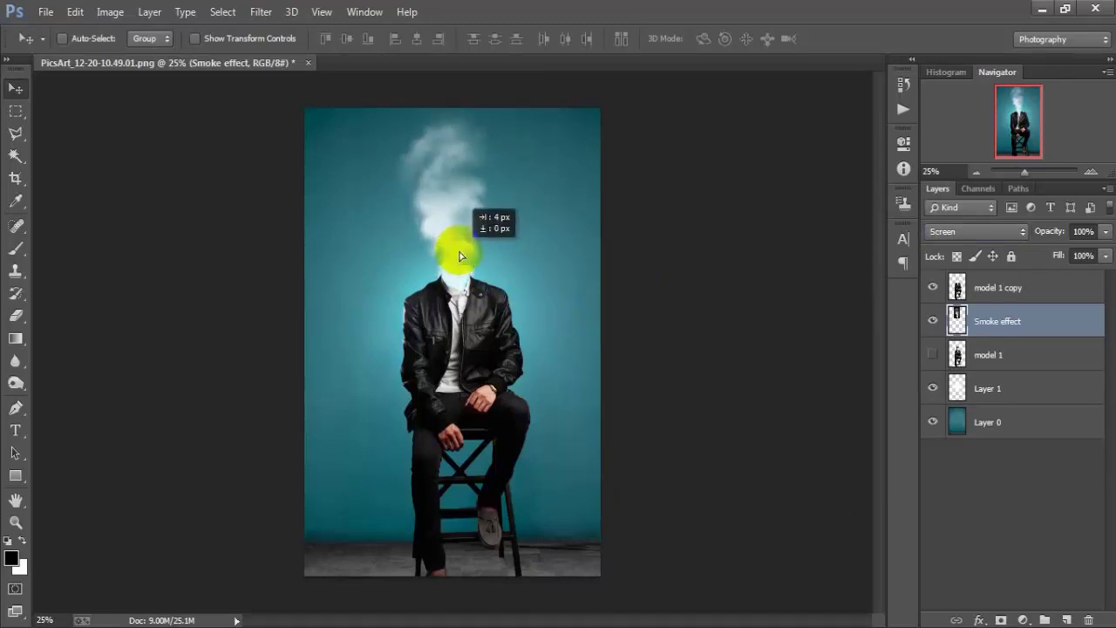
pyautogui.moveTo(461, 256); pyautogui.dragTo(464, 266)
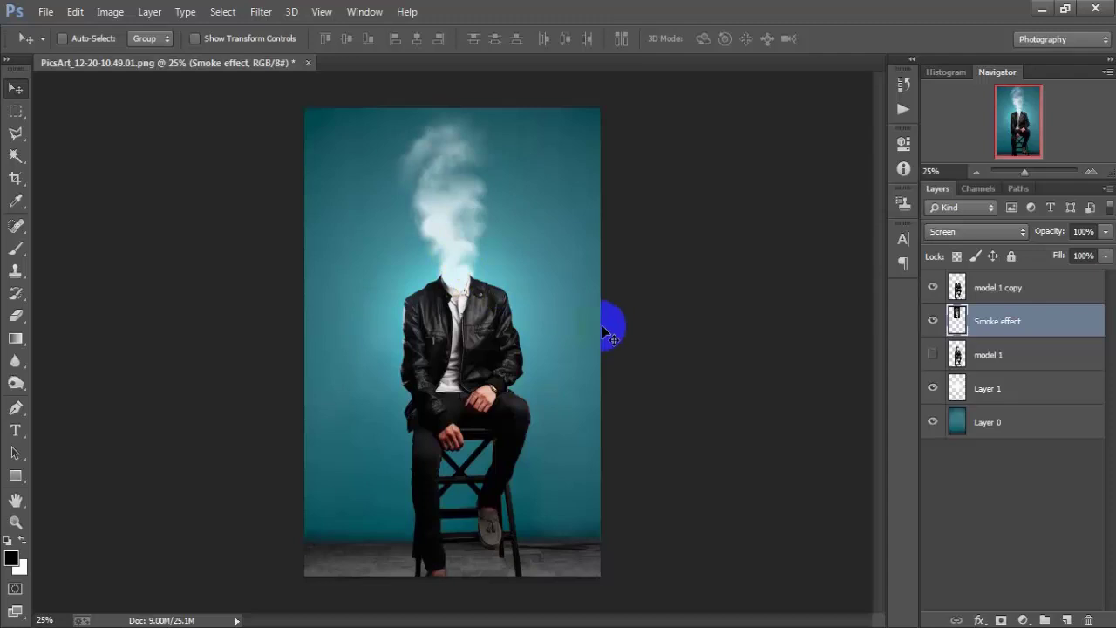
pyautogui.click(933, 321)
pyautogui.click(199, 115)
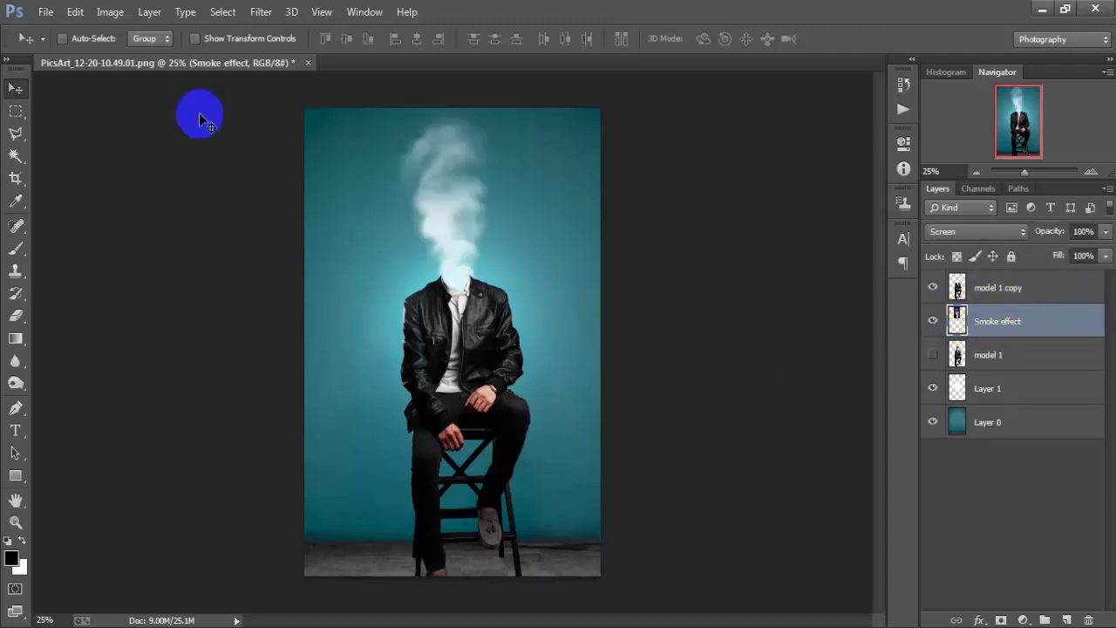
pyautogui.click(45, 11)
# Place smoke image 2 and roughly shrink it over the neck
pyautogui.click(147, 273)
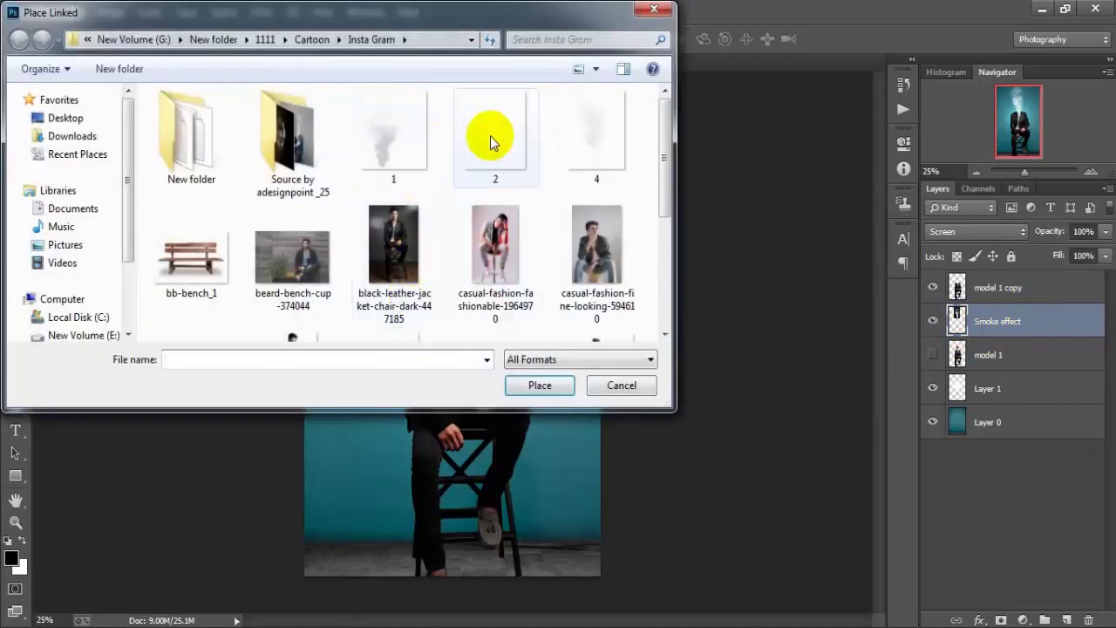
pyautogui.click(493, 140)
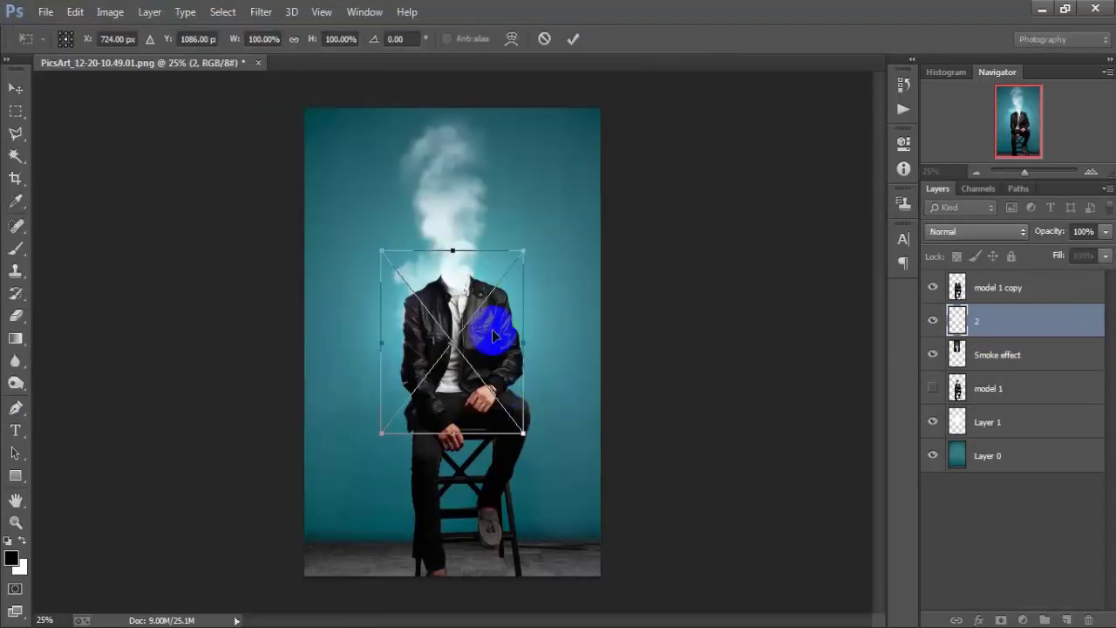
pyautogui.moveTo(458, 286)
pyautogui.mouseDown()
pyautogui.moveTo(478, 179)
pyautogui.moveTo(472, 189)
pyautogui.mouseUp()
pyautogui.moveTo(539, 257); pyautogui.dragTo(530, 258)
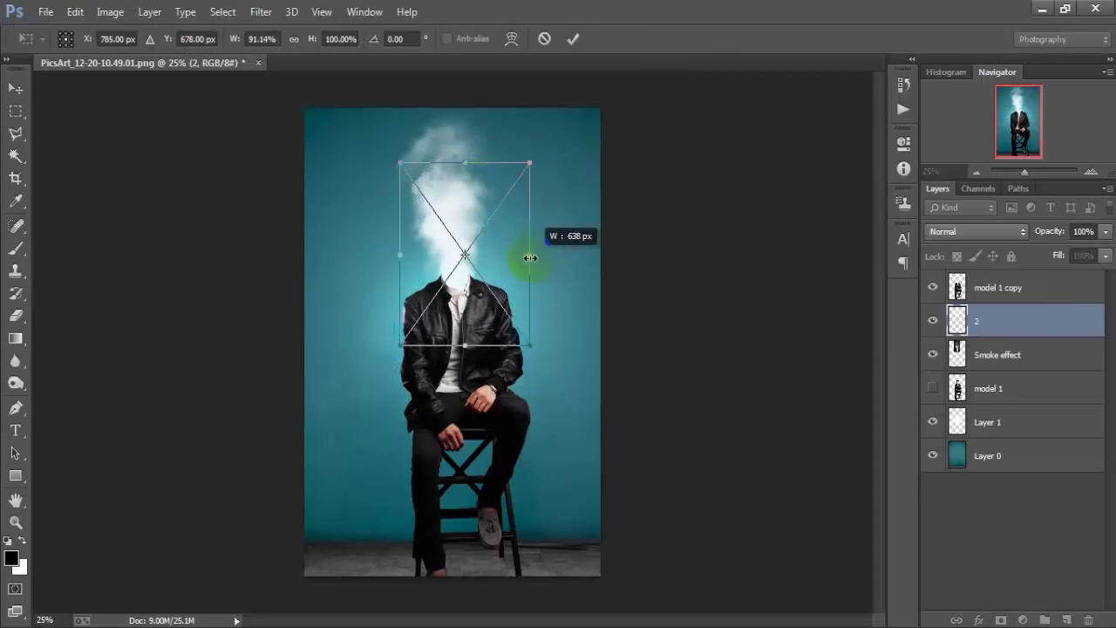
pyautogui.moveTo(463, 162); pyautogui.dragTo(463, 181)
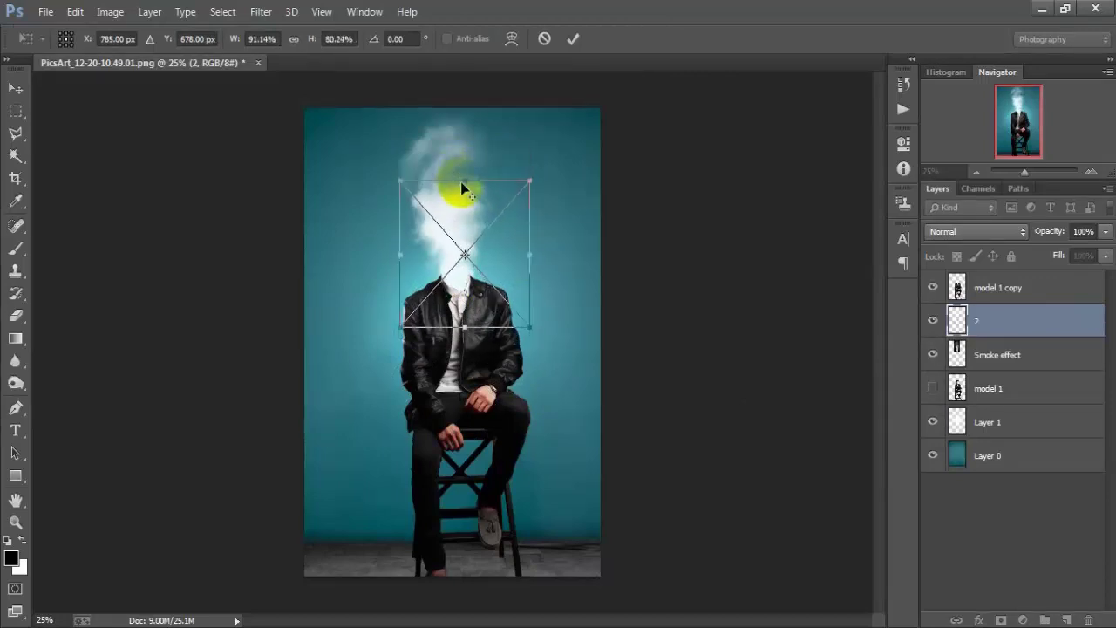
pyautogui.moveTo(529, 257); pyautogui.dragTo(471, 257)
# Zoom in and shrink image 2 further to settle it on the neck, then commit
pyautogui.hotkey('ctrl', '+')
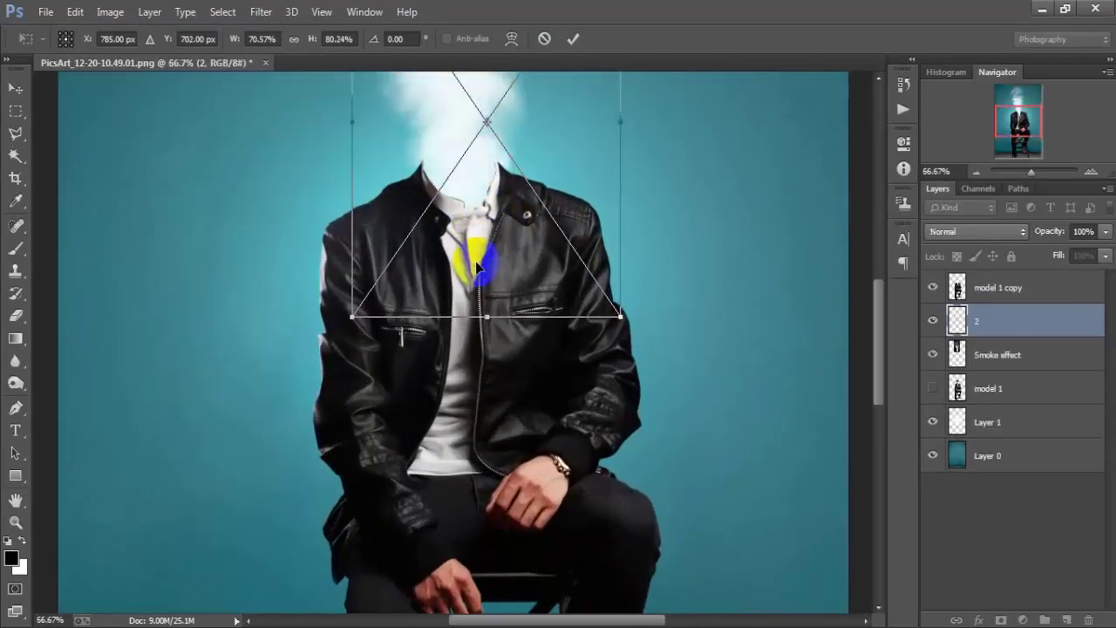
pyautogui.hotkey('ctrl', '+')
pyautogui.scroll(2, 463, 254)
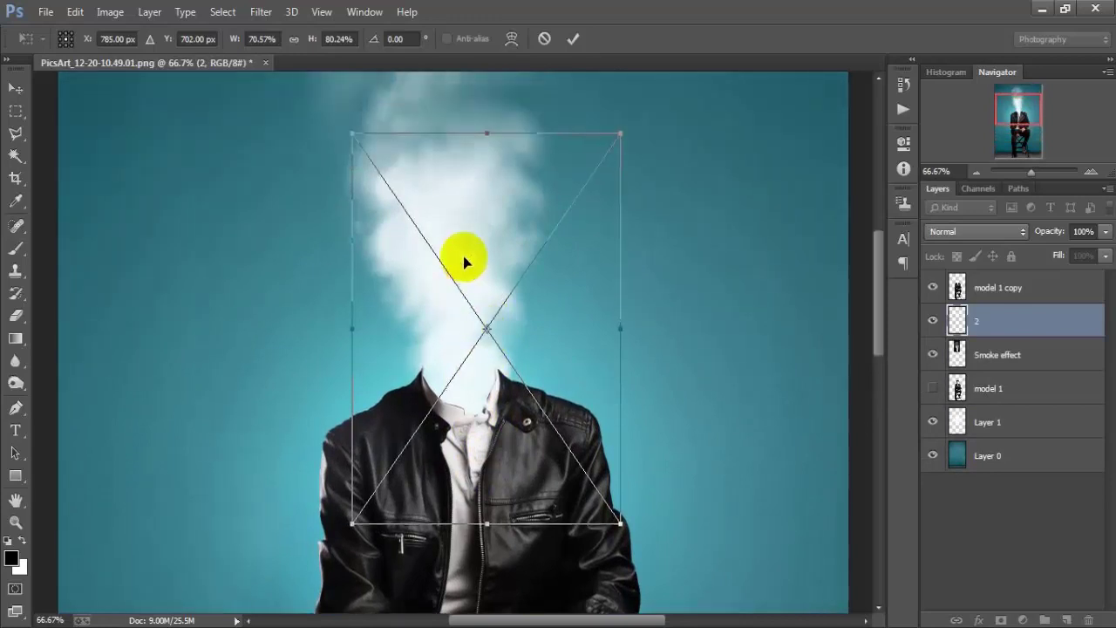
pyautogui.scroll(1, 464, 254)
pyautogui.moveTo(352, 359); pyautogui.dragTo(374, 357)
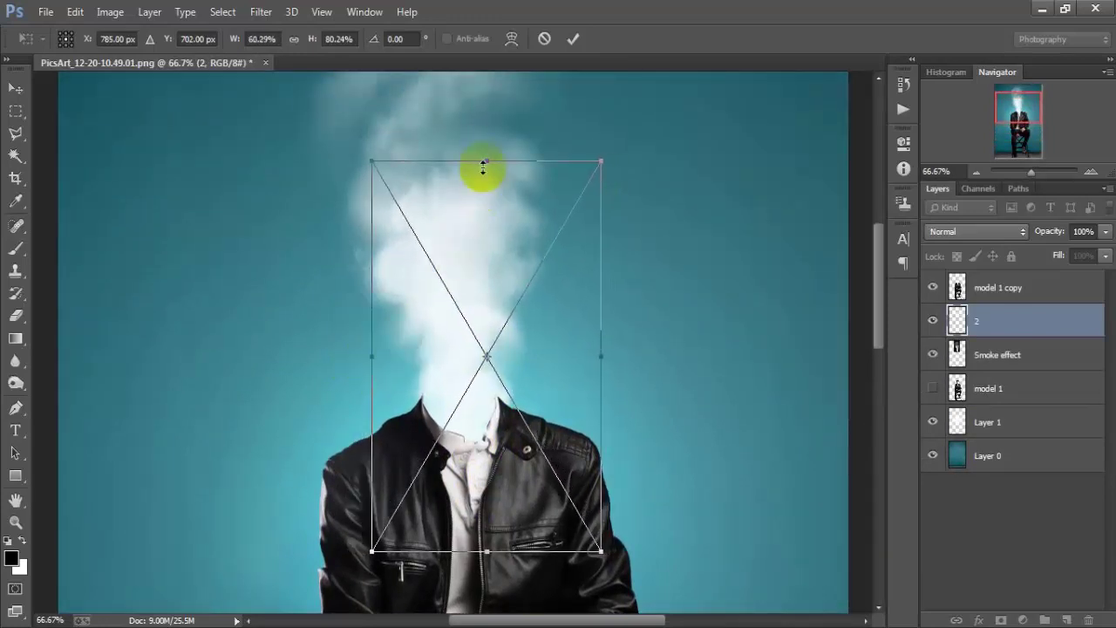
pyautogui.moveTo(487, 161); pyautogui.dragTo(487, 190)
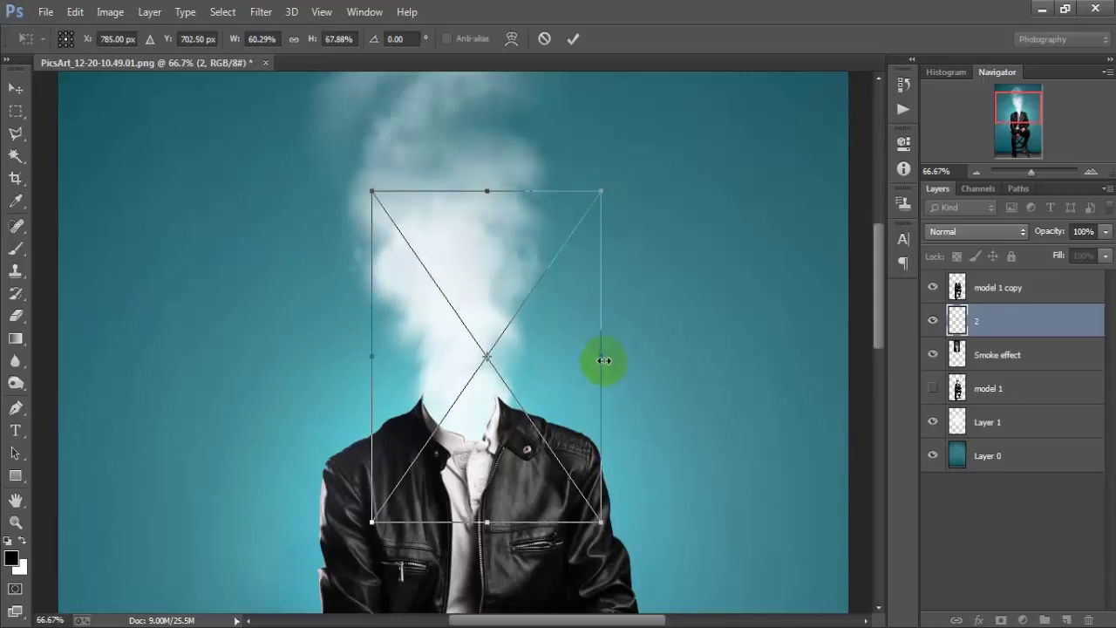
pyautogui.moveTo(601, 523); pyautogui.dragTo(555, 463)
pyautogui.moveTo(511, 369); pyautogui.dragTo(502, 382)
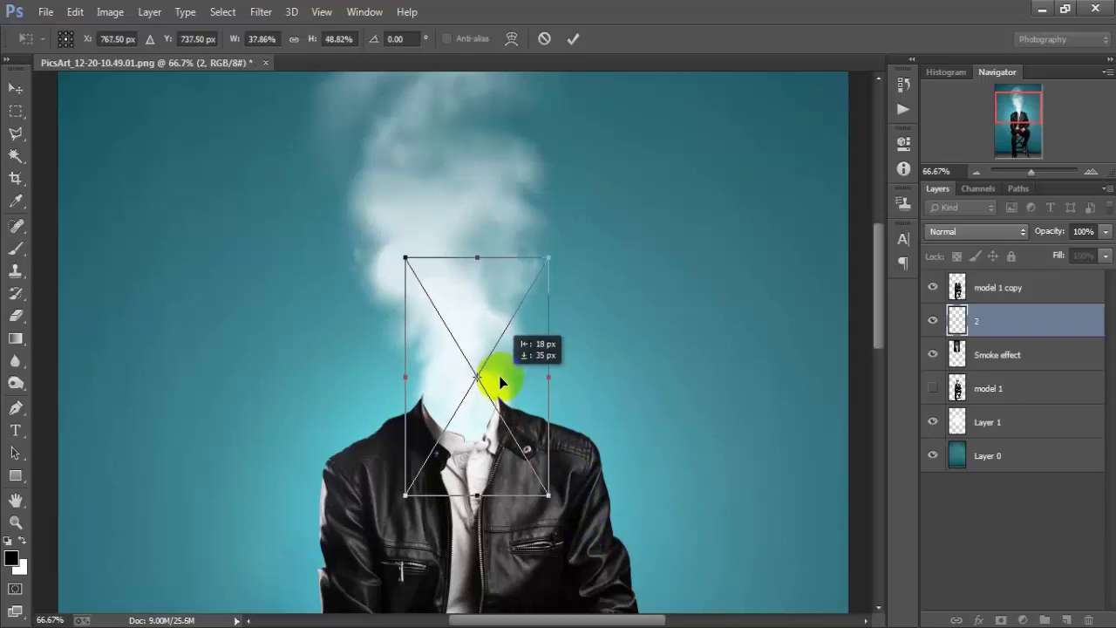
pyautogui.click(572, 40)
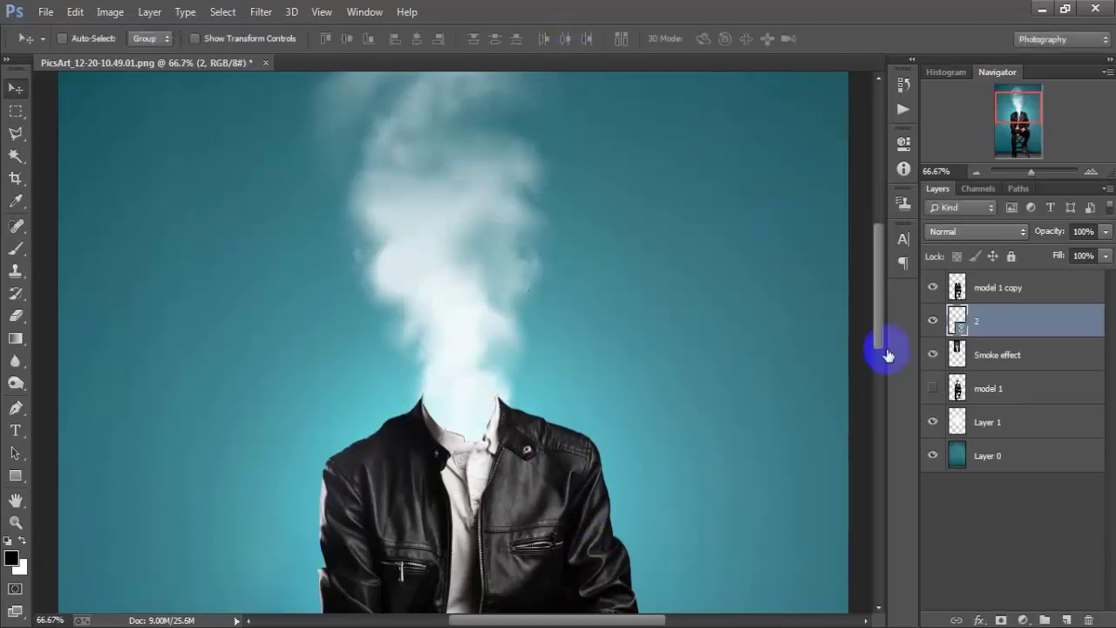
# Rasterize layer 2 and select the Smoke effect layer
pyautogui.rightClick(1004, 324)
pyautogui.click(740, 341)
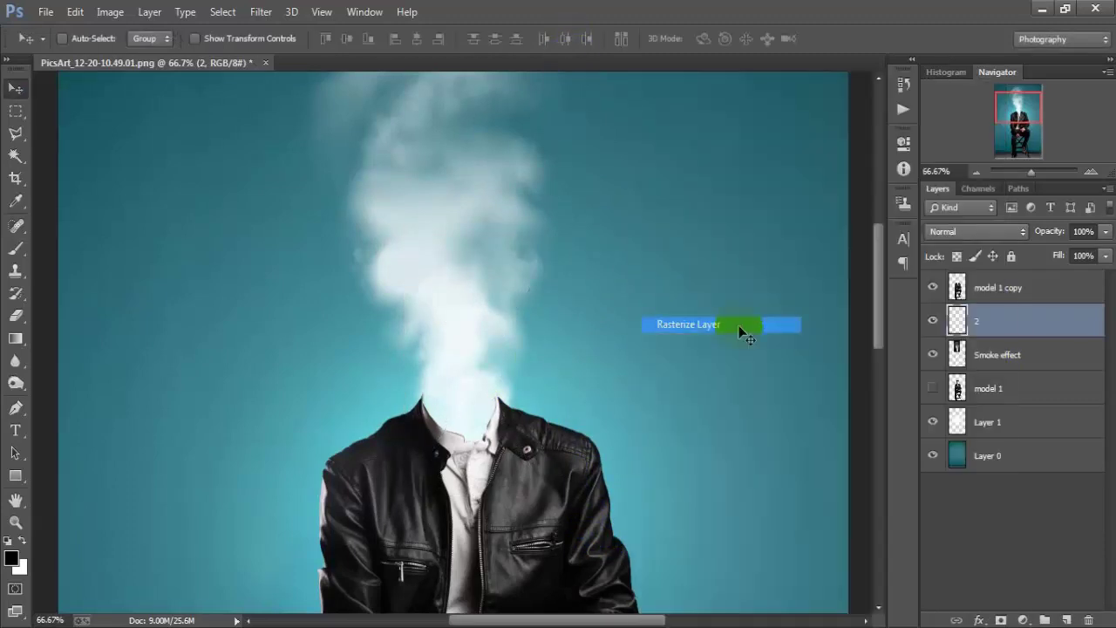
pyautogui.click(984, 356)
pyautogui.click(931, 355)
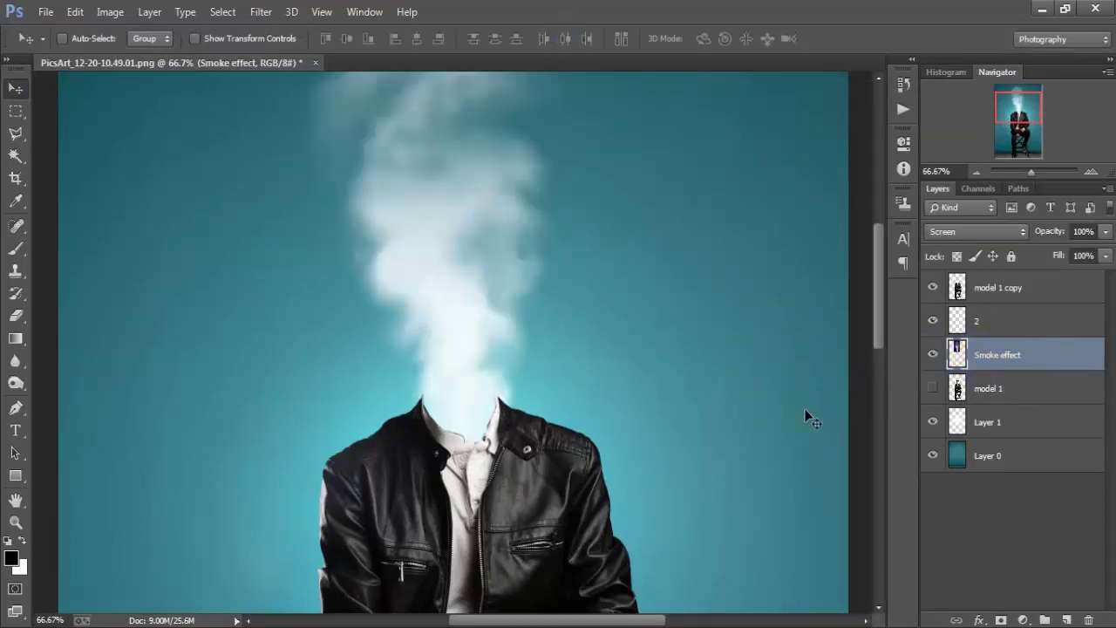
# Erase the smoke's stray edges with a 31% opacity eraser, keeping model 1 copy on top
pyautogui.click(17, 317)
pyautogui.moveTo(559, 414)
pyautogui.mouseDown()
pyautogui.moveTo(529, 351)
pyautogui.moveTo(543, 373)
pyautogui.mouseUp()
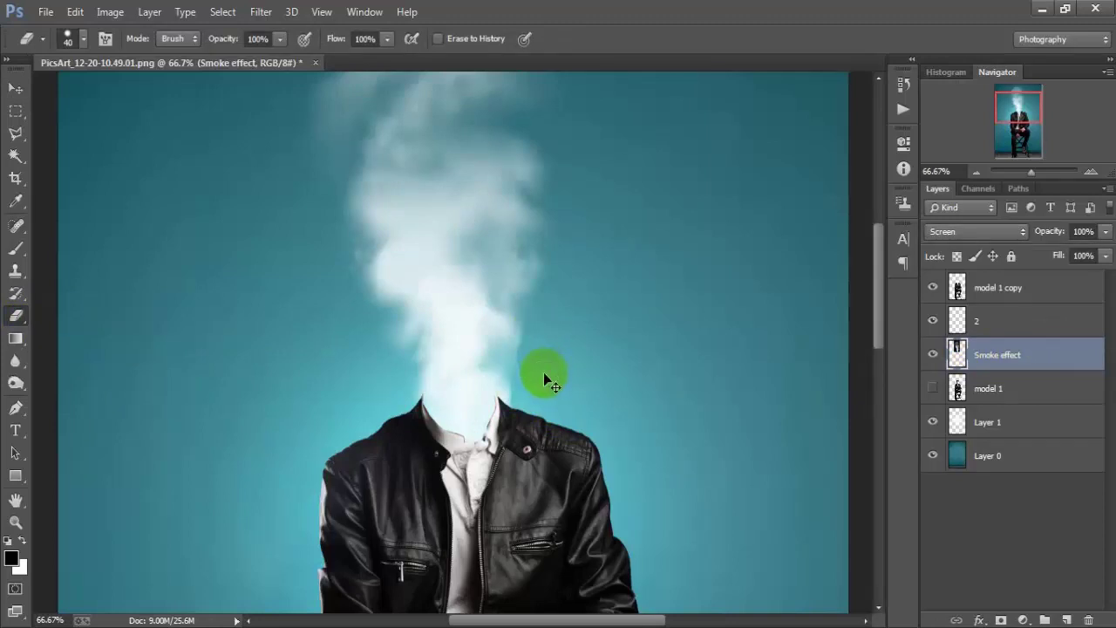
pyautogui.click(280, 39)
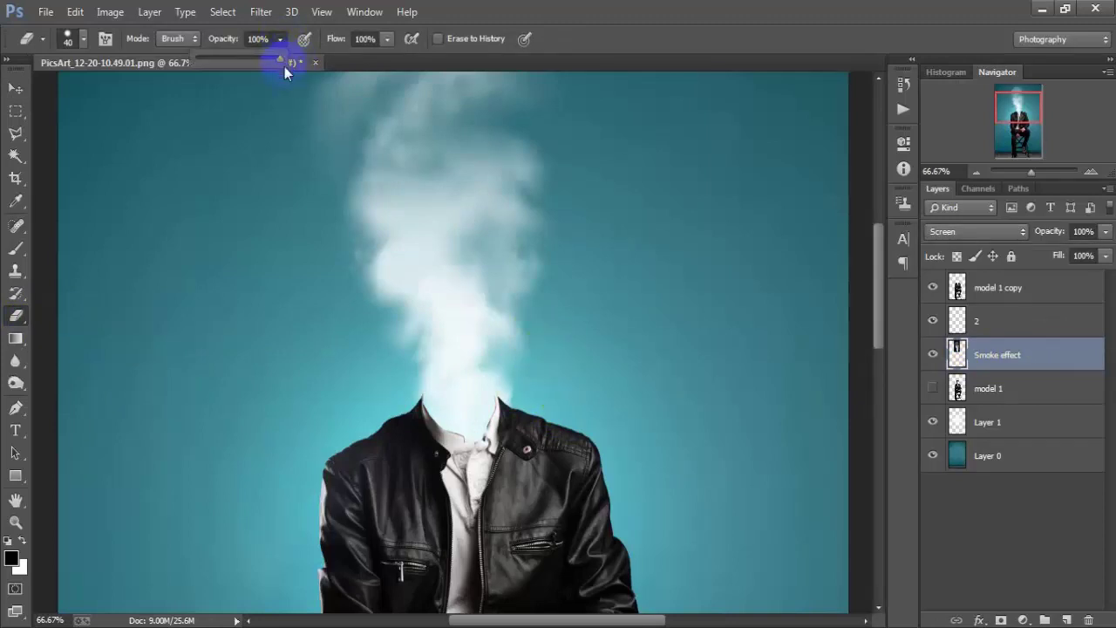
pyautogui.moveTo(529, 341)
pyautogui.mouseDown()
pyautogui.moveTo(532, 331)
pyautogui.moveTo(394, 352)
pyautogui.moveTo(411, 352)
pyautogui.moveTo(399, 327)
pyautogui.moveTo(392, 386)
pyautogui.moveTo(410, 394)
pyautogui.mouseUp()
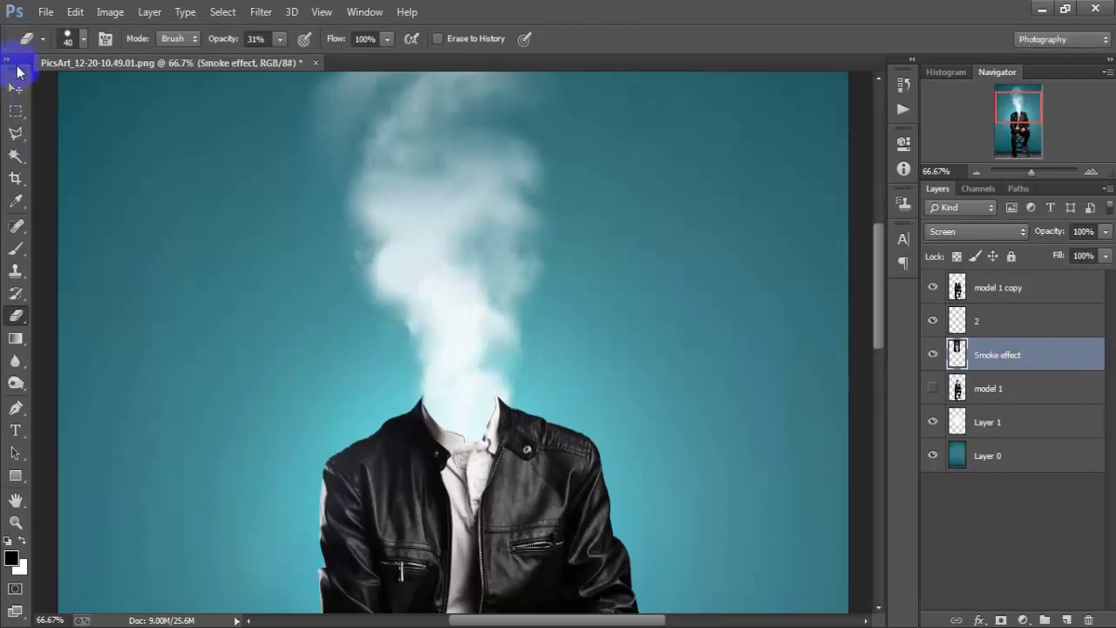
pyautogui.click(15, 87)
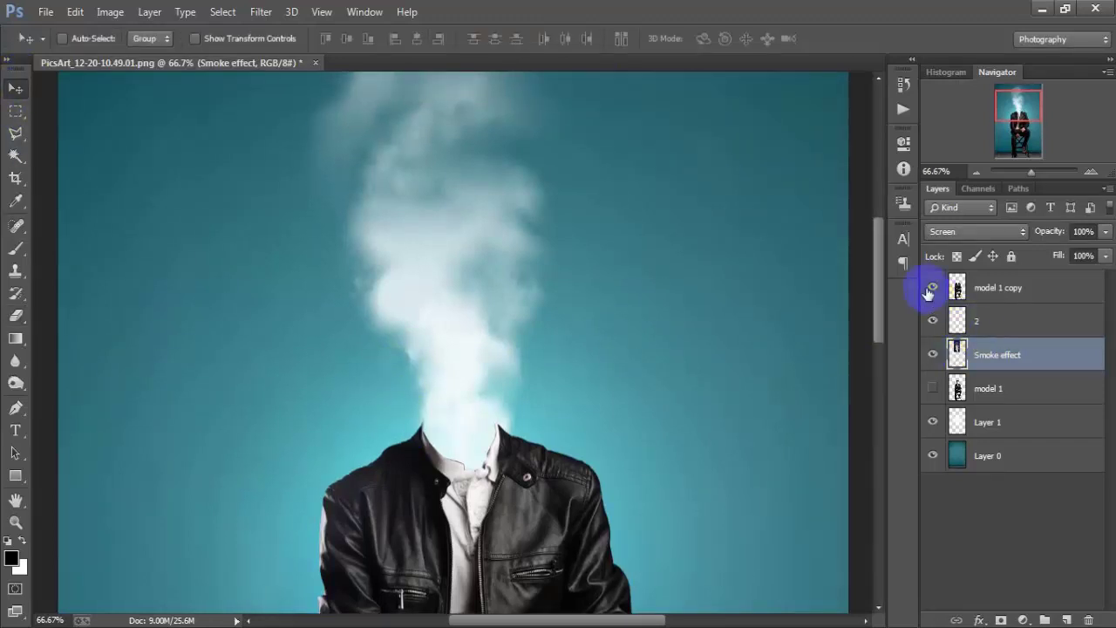
pyautogui.click(991, 286)
pyautogui.click(933, 287)
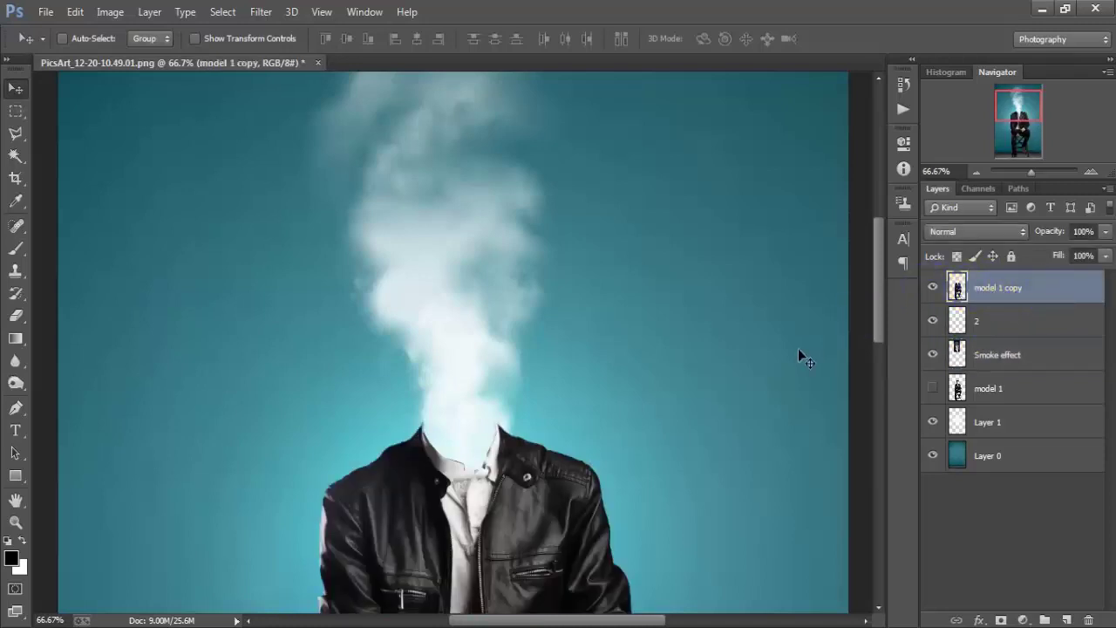
pyautogui.scroll(-2, 798, 348)
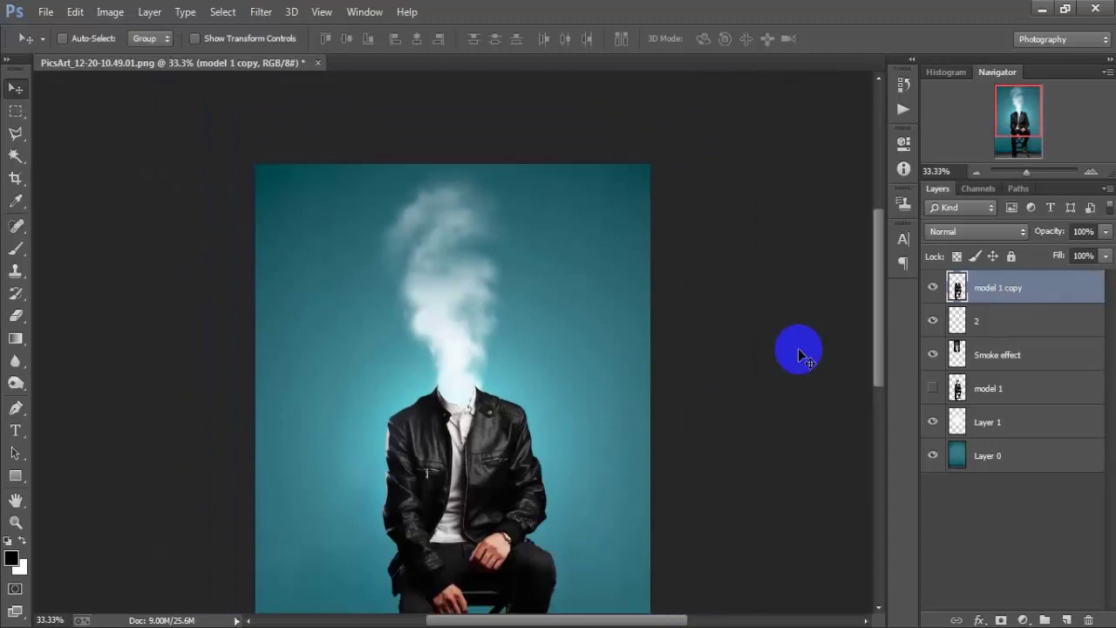
# Place smoke image 4 slightly lower over the neck
pyautogui.click(45, 12)
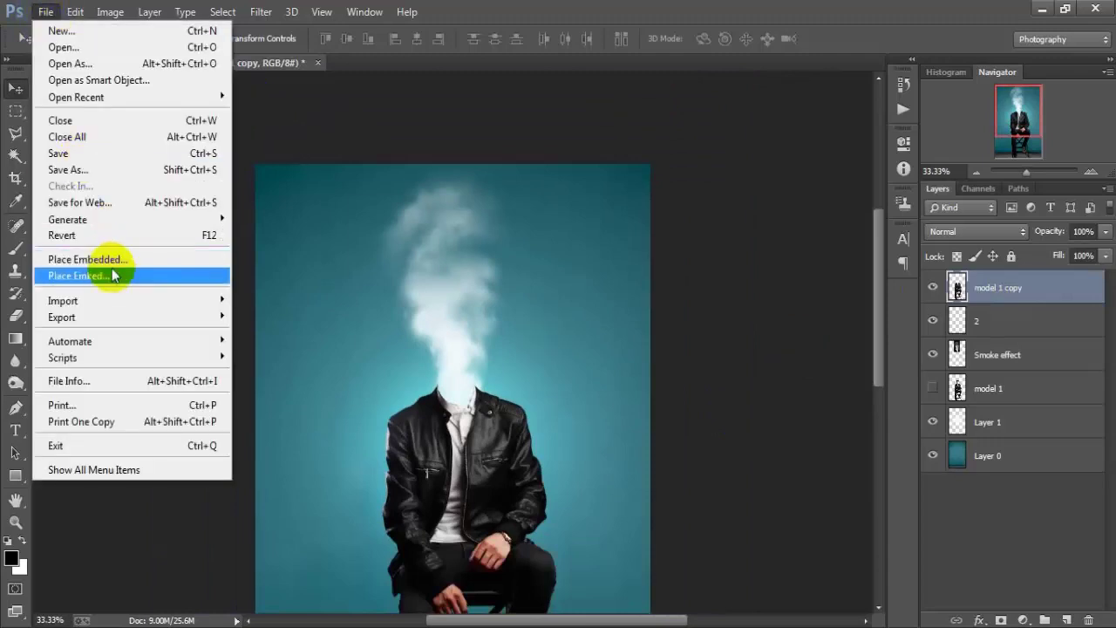
pyautogui.click(112, 275)
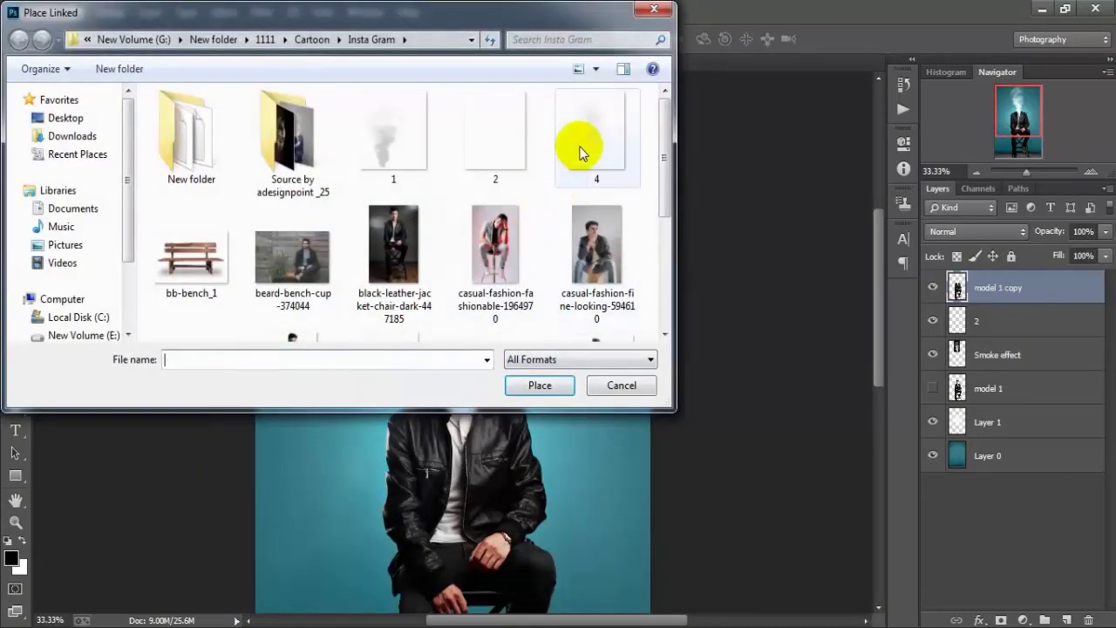
pyautogui.click(582, 154)
pyautogui.click(538, 385)
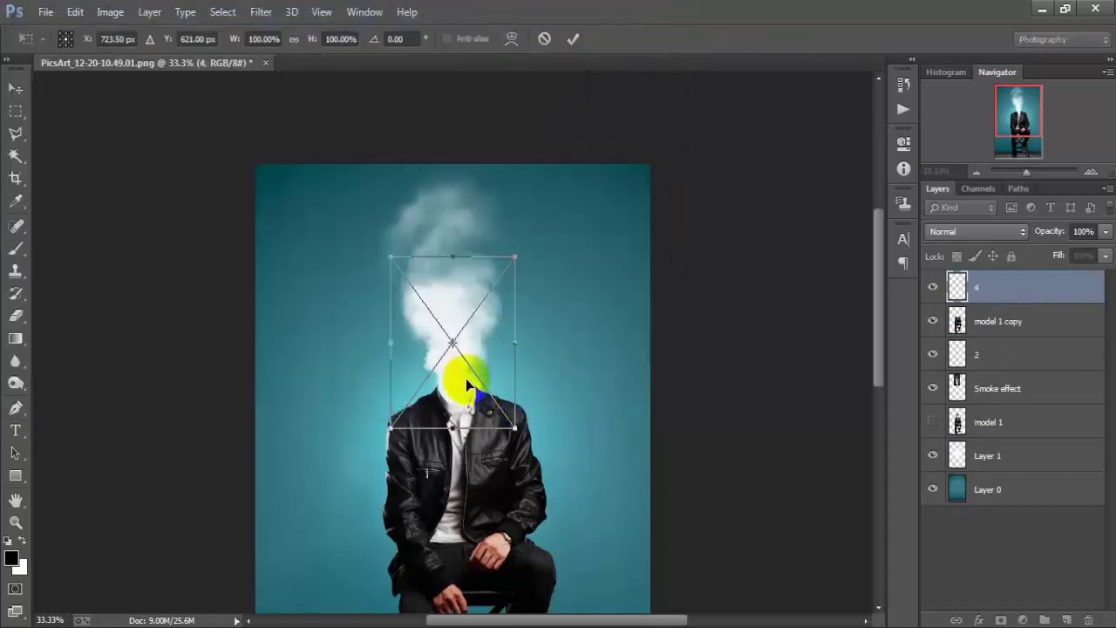
pyautogui.moveTo(466, 379); pyautogui.dragTo(463, 386)
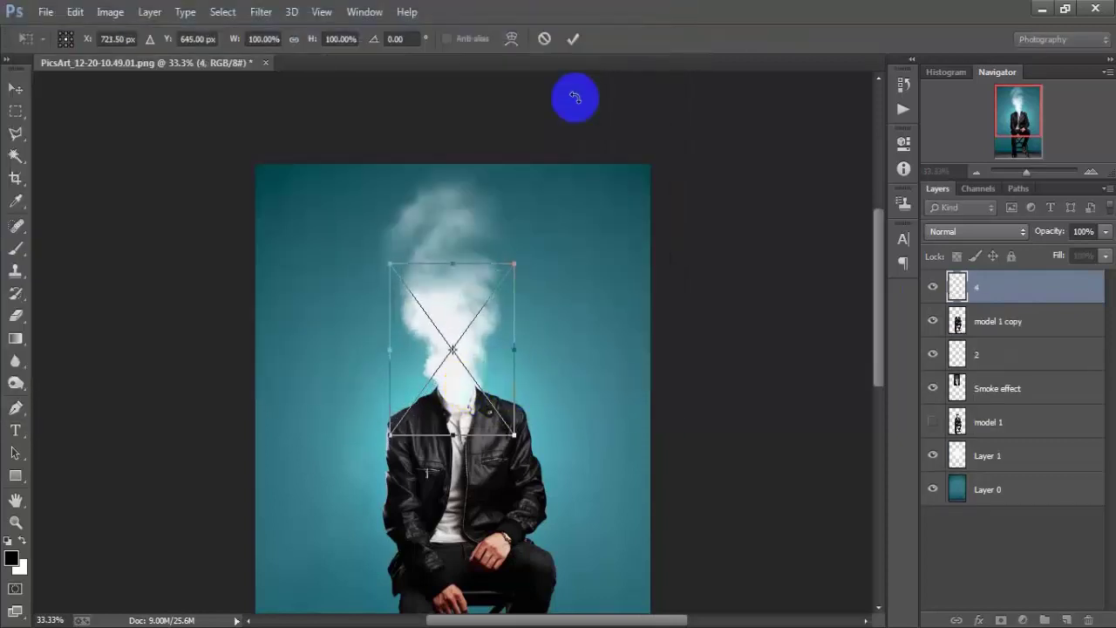
pyautogui.click(573, 38)
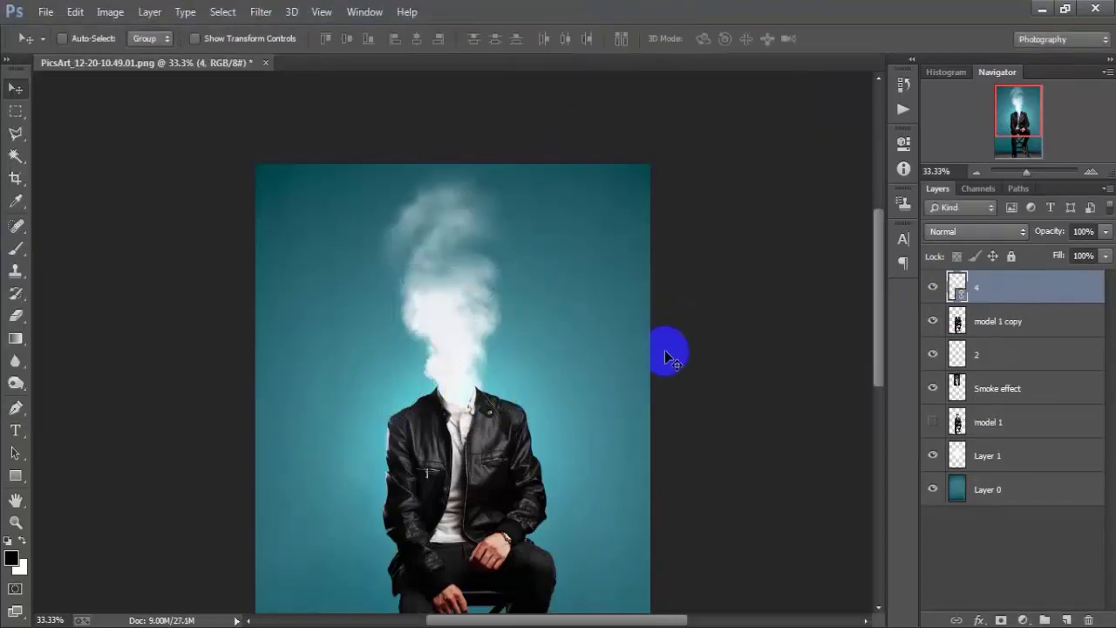
# Rasterize layer 4 and add a layer mask to it
pyautogui.rightClick(1022, 299)
pyautogui.click(742, 324)
pyautogui.click(934, 288)
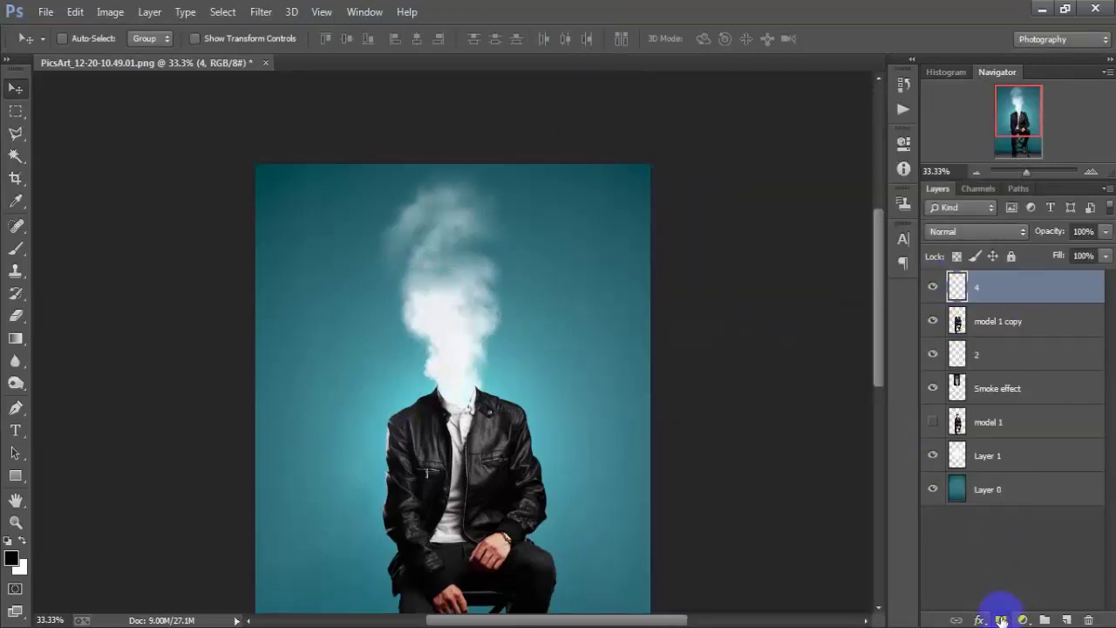
pyautogui.click(1001, 620)
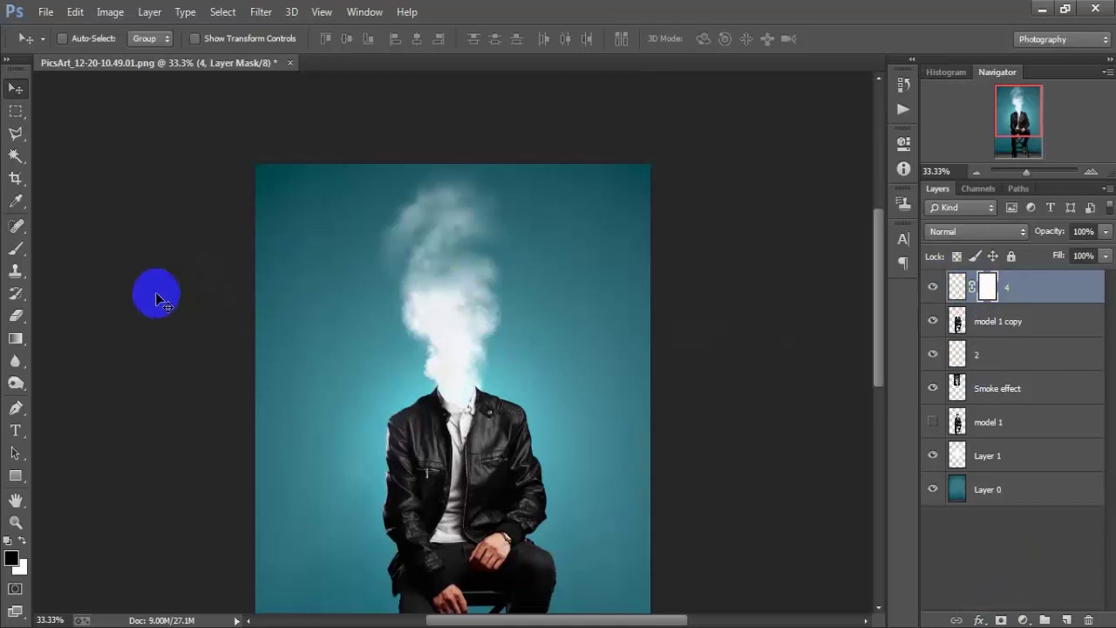
pyautogui.click(27, 253)
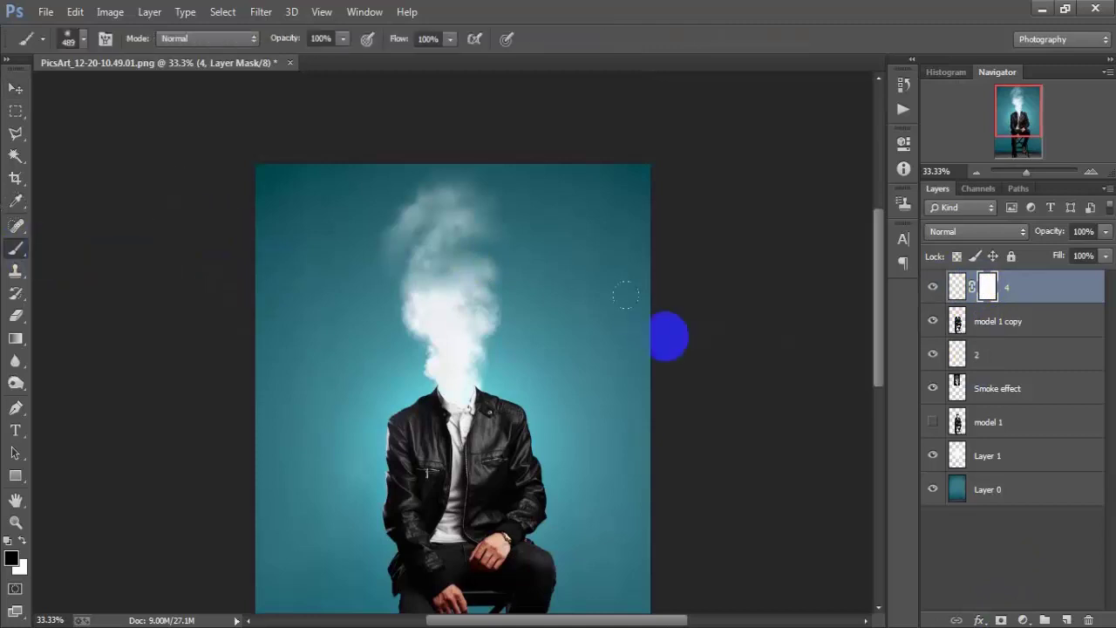
# Zoom in on the neck and set up a soft round brush at 36 px
pyautogui.hotkey('ctrl', '+')
pyautogui.hotkey('ctrl', '+')
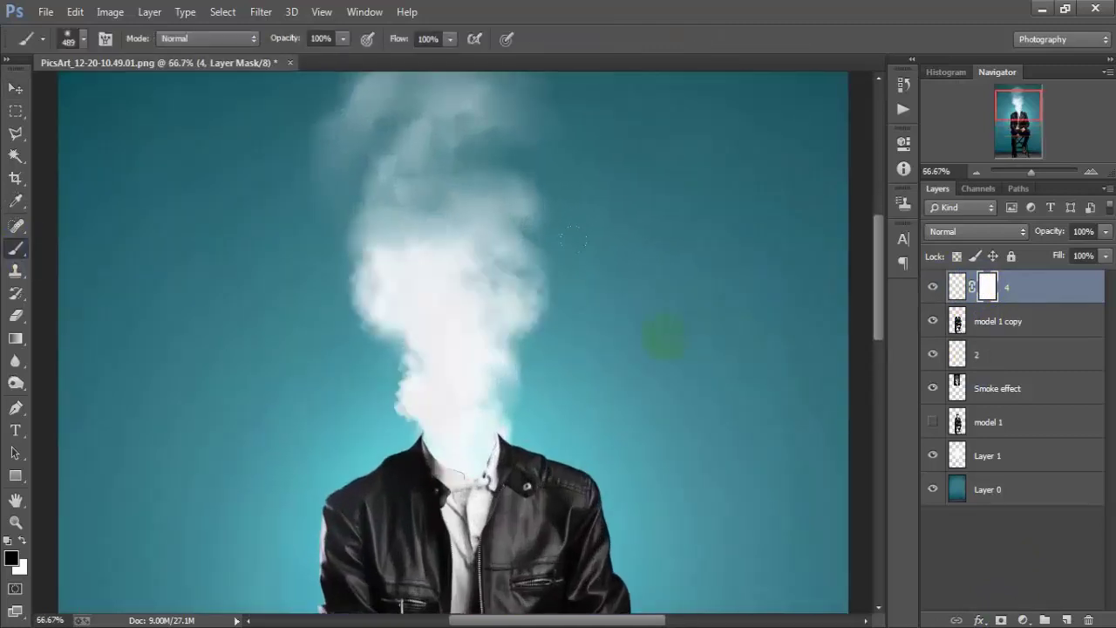
pyautogui.rightClick(728, 243)
pyautogui.click(813, 309)
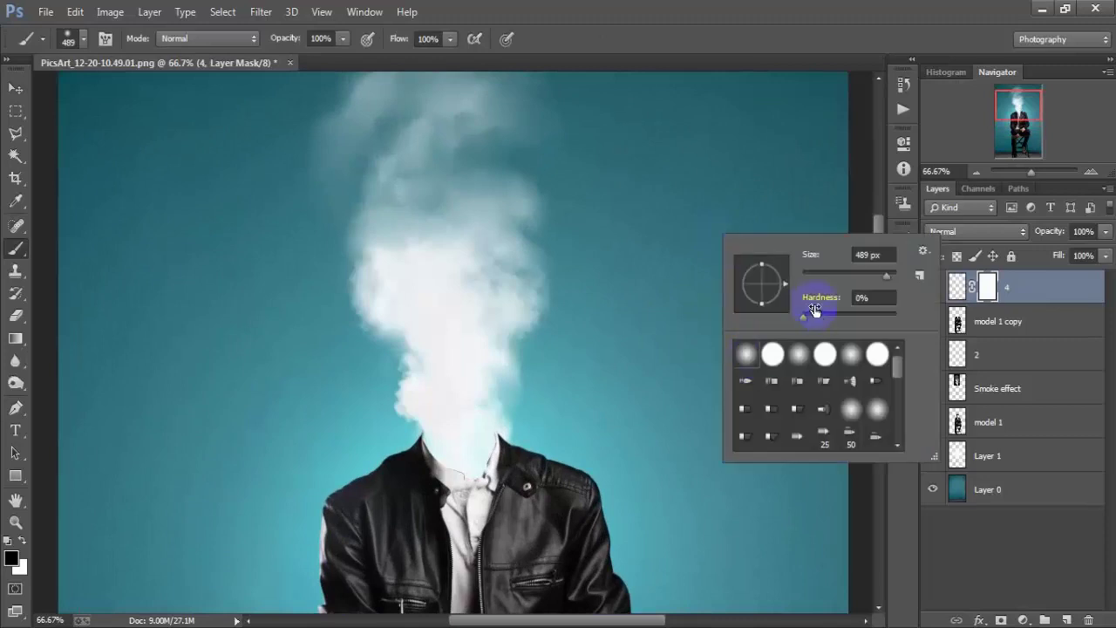
pyautogui.moveTo(885, 277); pyautogui.dragTo(821, 279)
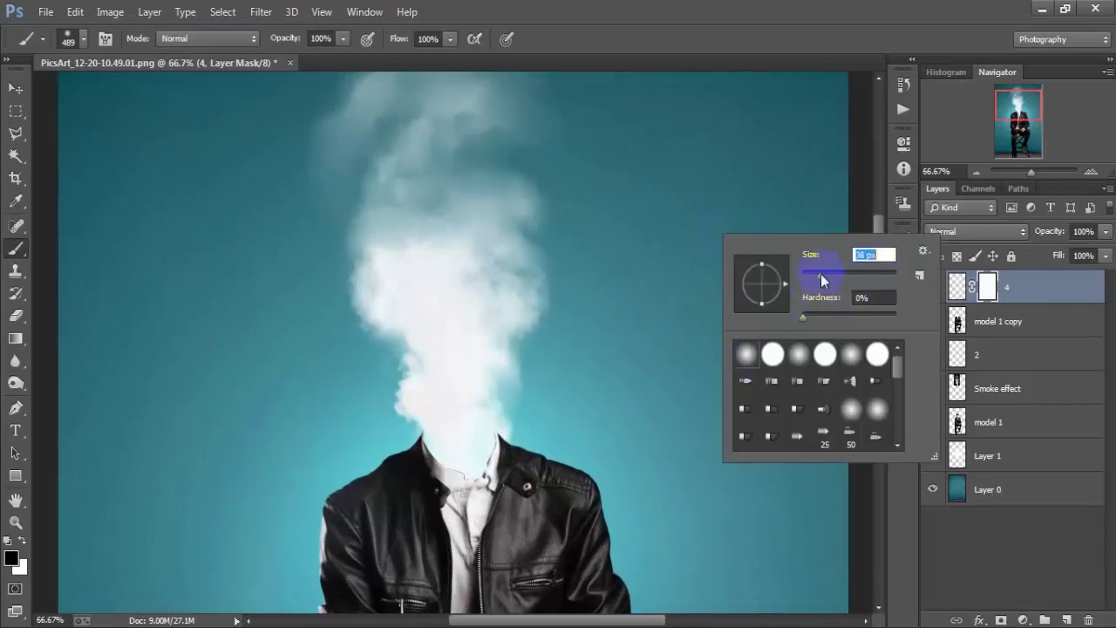
pyautogui.click(398, 415)
# Paint black on layer 4's mask to hide smoke over the collar edges
pyautogui.moveTo(416, 488)
pyautogui.mouseDown()
pyautogui.moveTo(434, 472)
pyautogui.moveTo(410, 454)
pyautogui.moveTo(522, 460)
pyautogui.moveTo(506, 424)
pyautogui.moveTo(509, 436)
pyautogui.moveTo(473, 471)
pyautogui.moveTo(411, 436)
pyautogui.mouseUp()
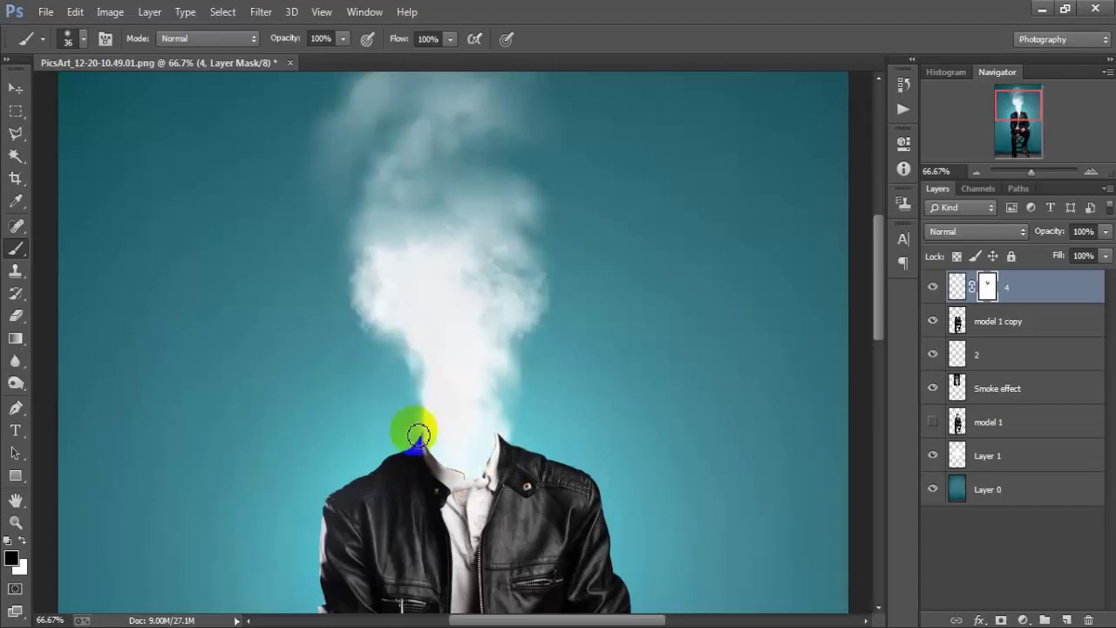
pyautogui.moveTo(418, 433)
pyautogui.mouseDown()
pyautogui.moveTo(407, 456)
pyautogui.moveTo(511, 473)
pyautogui.moveTo(504, 412)
pyautogui.mouseUp()
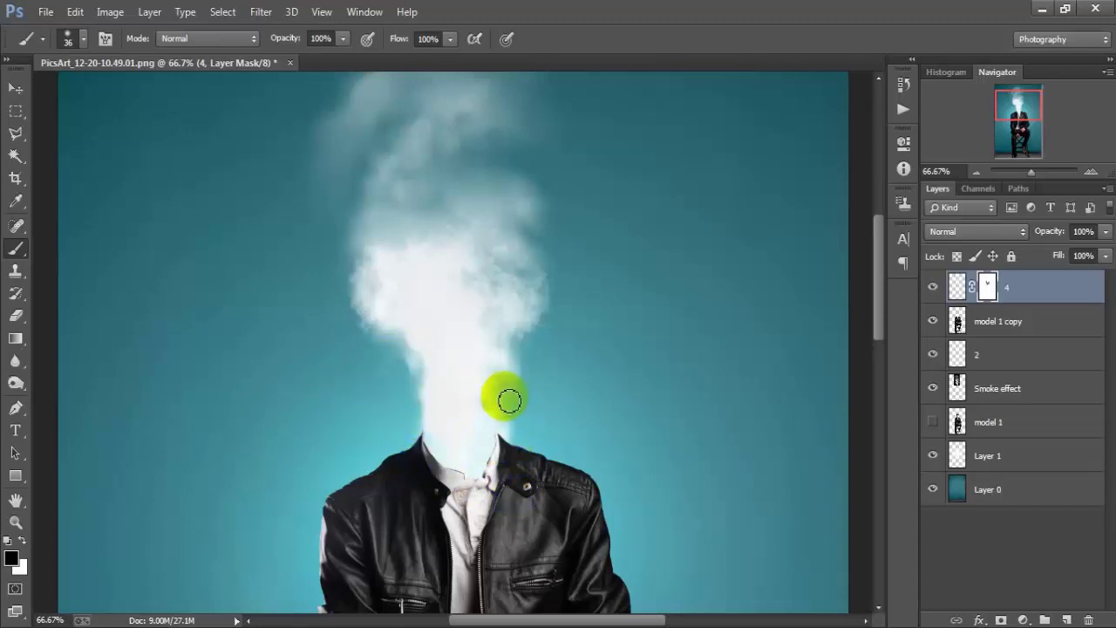
pyautogui.click(511, 442)
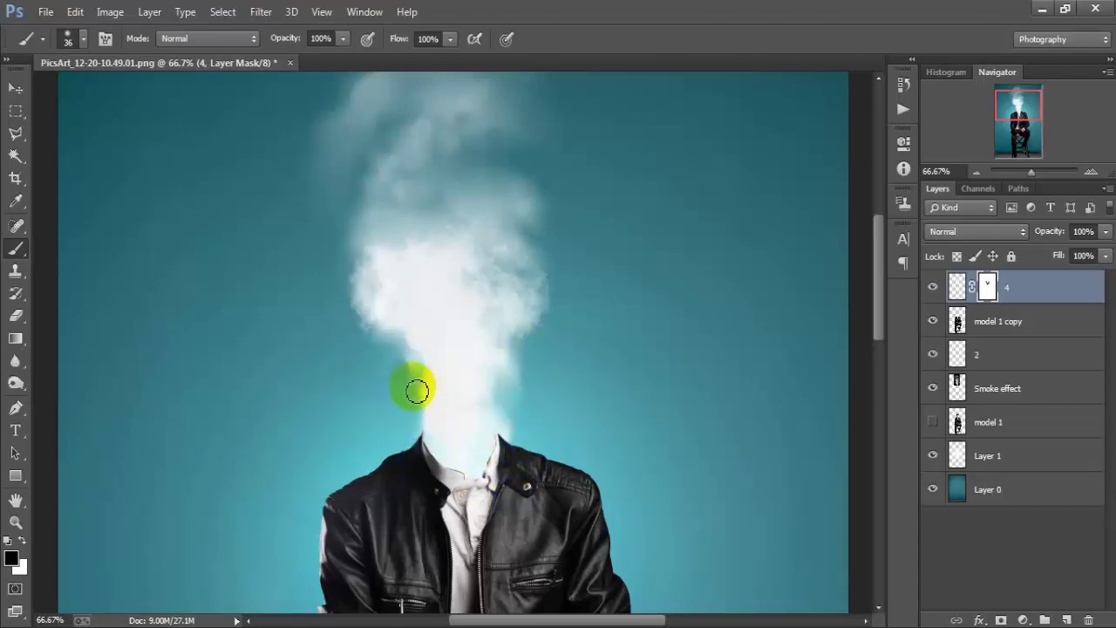
pyautogui.moveTo(417, 392)
pyautogui.mouseDown()
pyautogui.moveTo(387, 383)
pyautogui.moveTo(548, 341)
pyautogui.moveTo(387, 354)
pyautogui.moveTo(394, 403)
pyautogui.mouseUp()
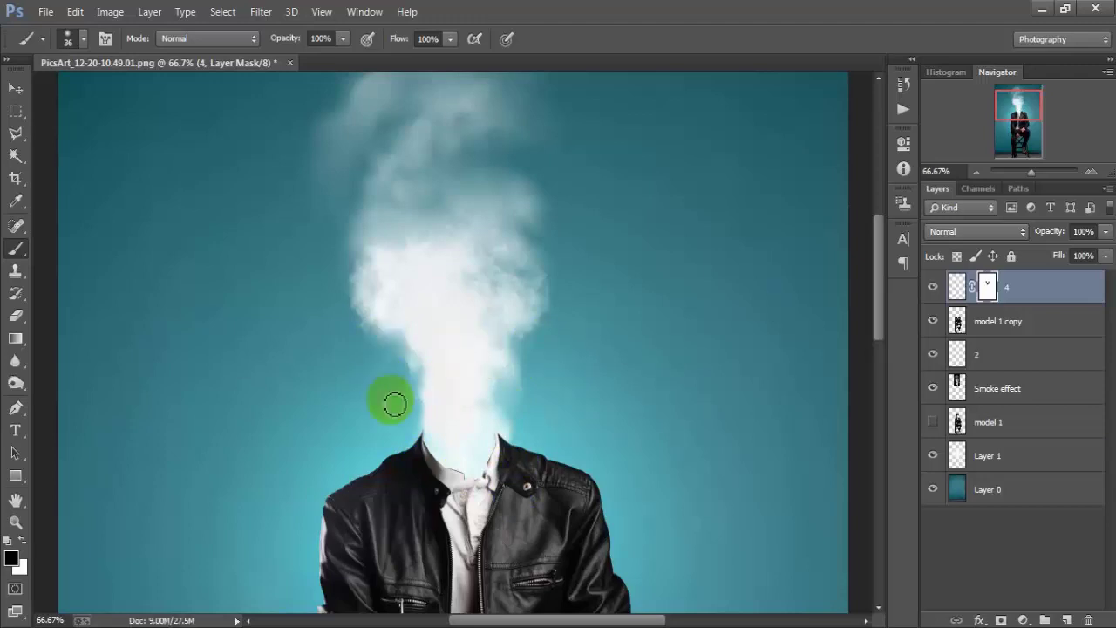
pyautogui.click(1105, 232)
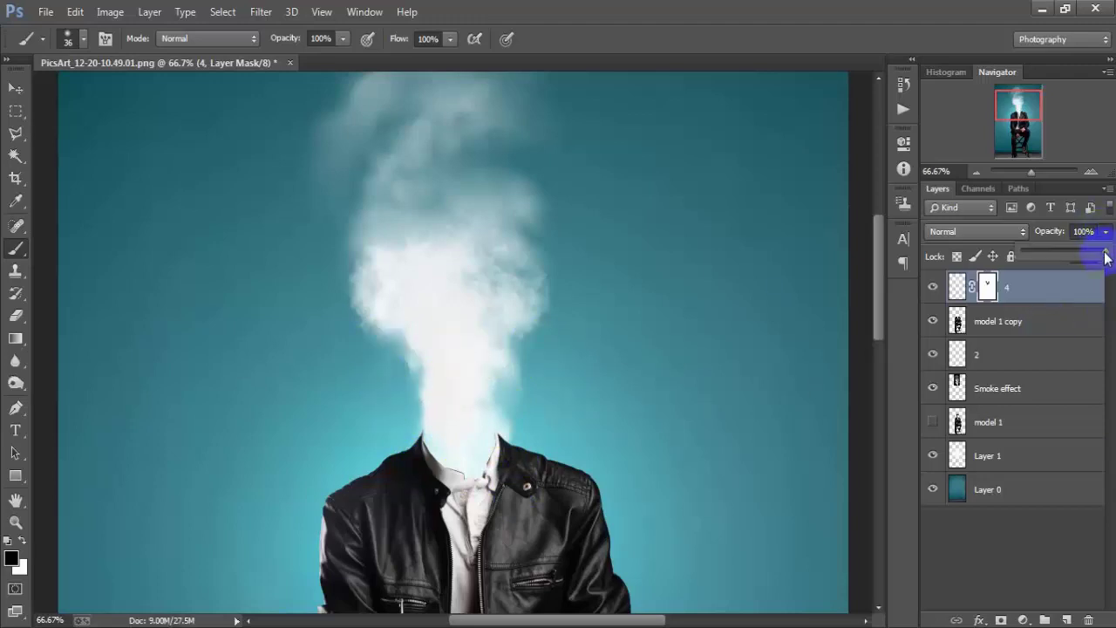
# Lower layer 4's opacity to 22% and zoom back out
pyautogui.moveTo(1075, 255); pyautogui.dragTo(1038, 252)
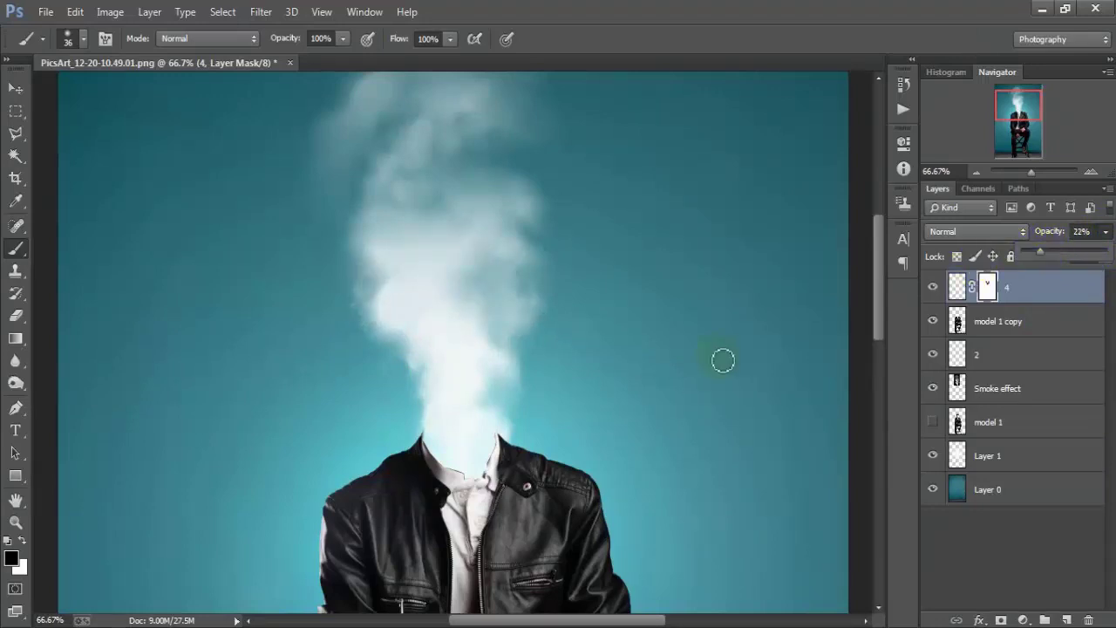
pyautogui.scroll(-1, 723, 360)
pyautogui.scroll(-1, 723, 360)
pyautogui.scroll(-1, 728, 365)
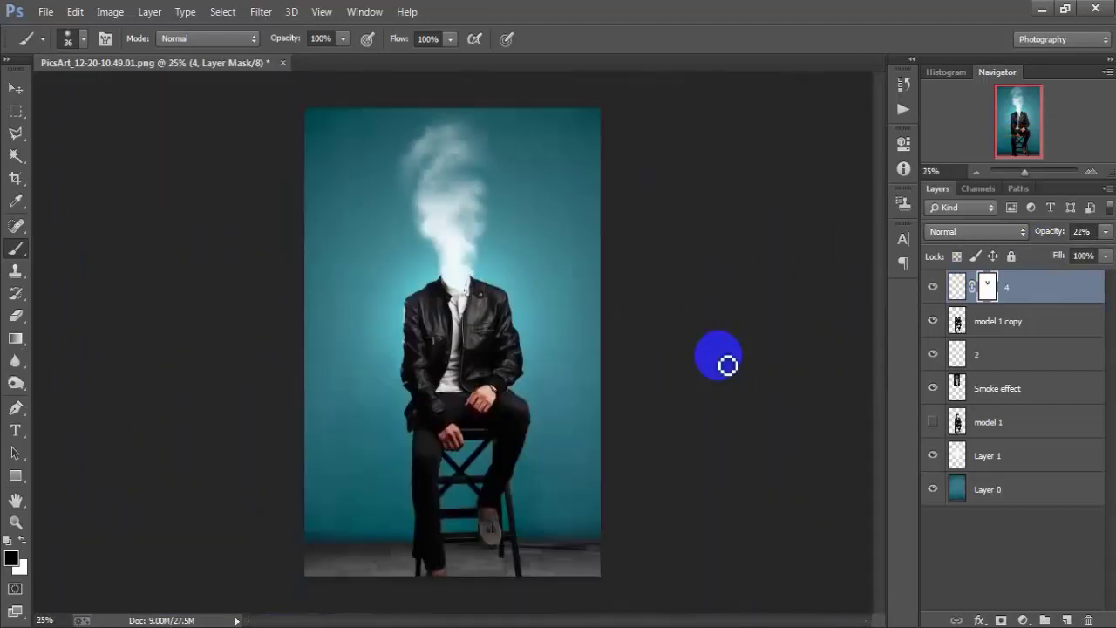
# Touch up layer 4's mask along the neck, then return to the Move tool
pyautogui.click(436, 232)
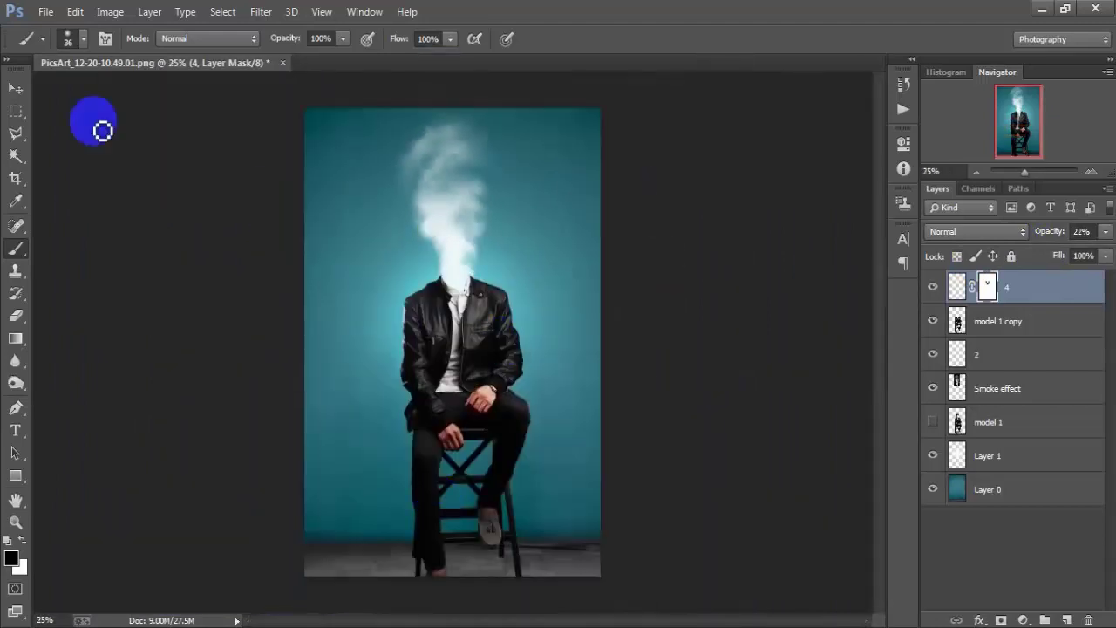
pyautogui.click(459, 301)
pyautogui.moveTo(478, 266)
pyautogui.mouseDown()
pyautogui.moveTo(488, 282)
pyautogui.moveTo(489, 256)
pyautogui.mouseUp()
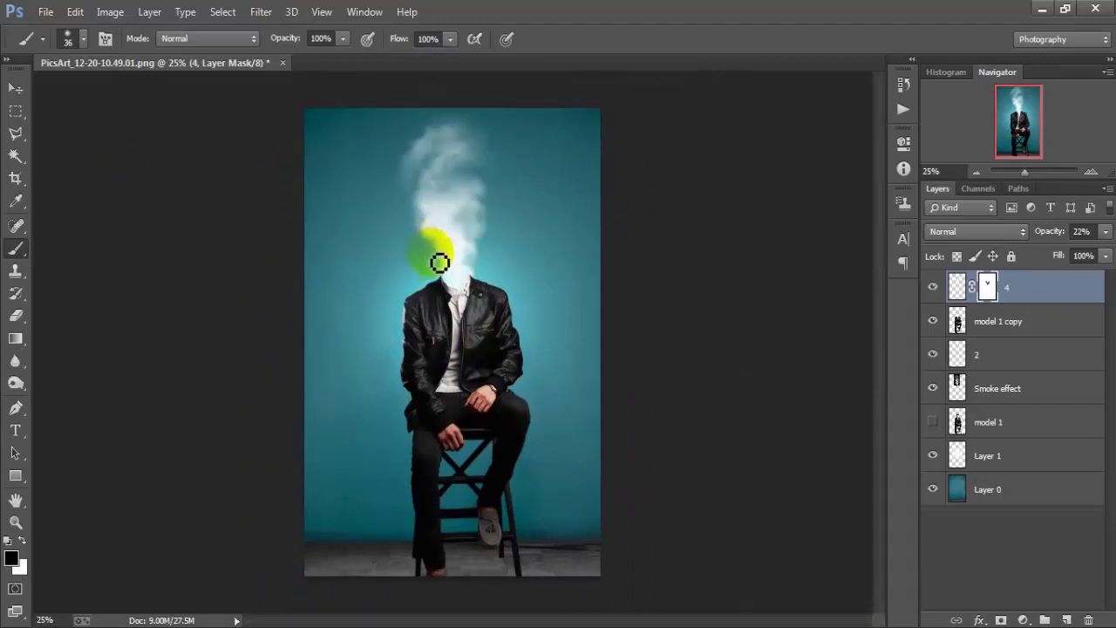
pyautogui.click(14, 89)
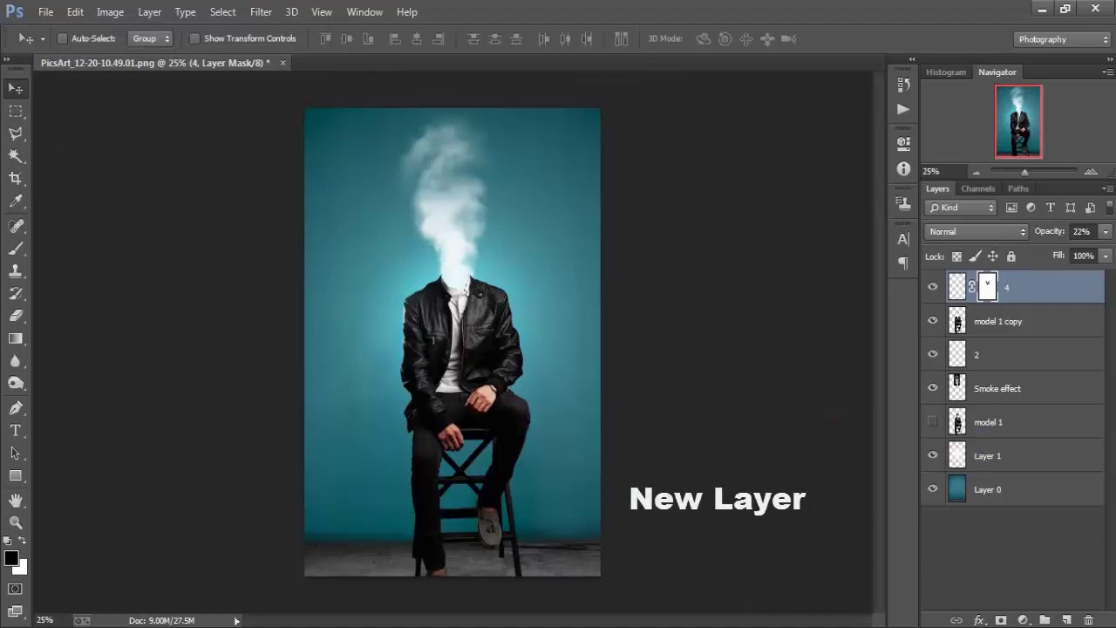
# Add Layer 2 and Apply Image into it: Layer Merged, Multiply blending, 100% opacity
pyautogui.click(1066, 620)
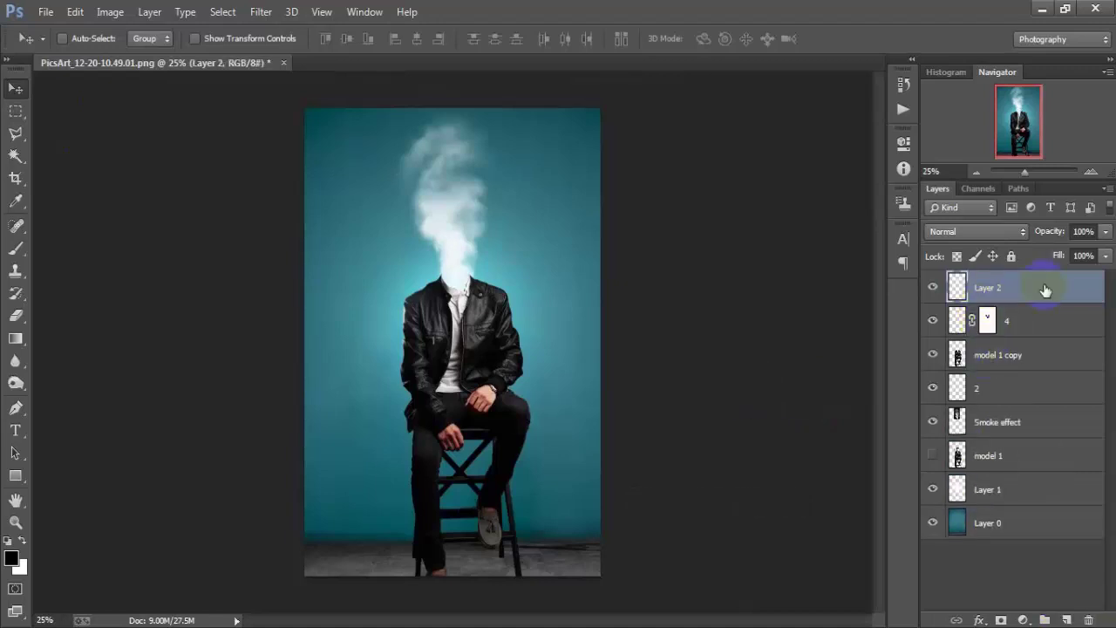
pyautogui.click(94, 16)
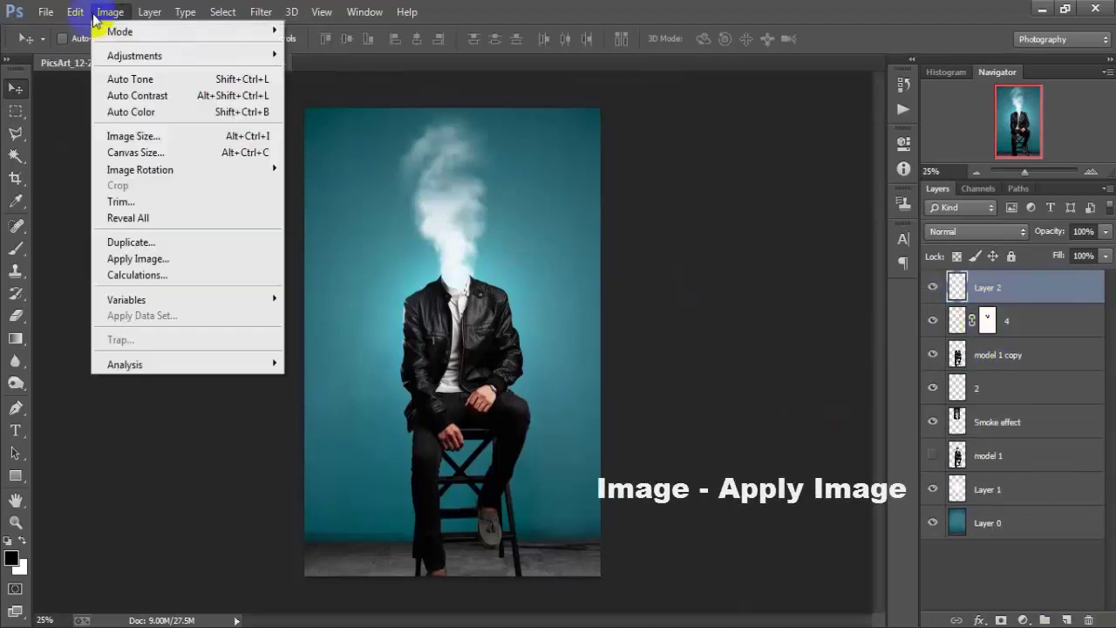
pyautogui.click(191, 259)
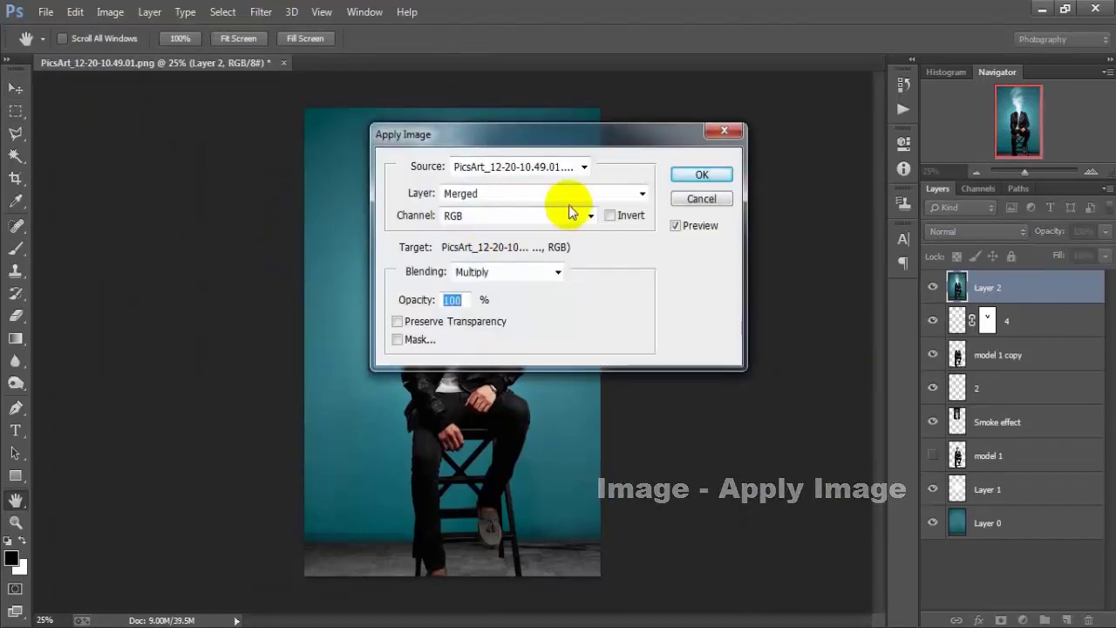
pyautogui.click(689, 174)
pyautogui.press('v')
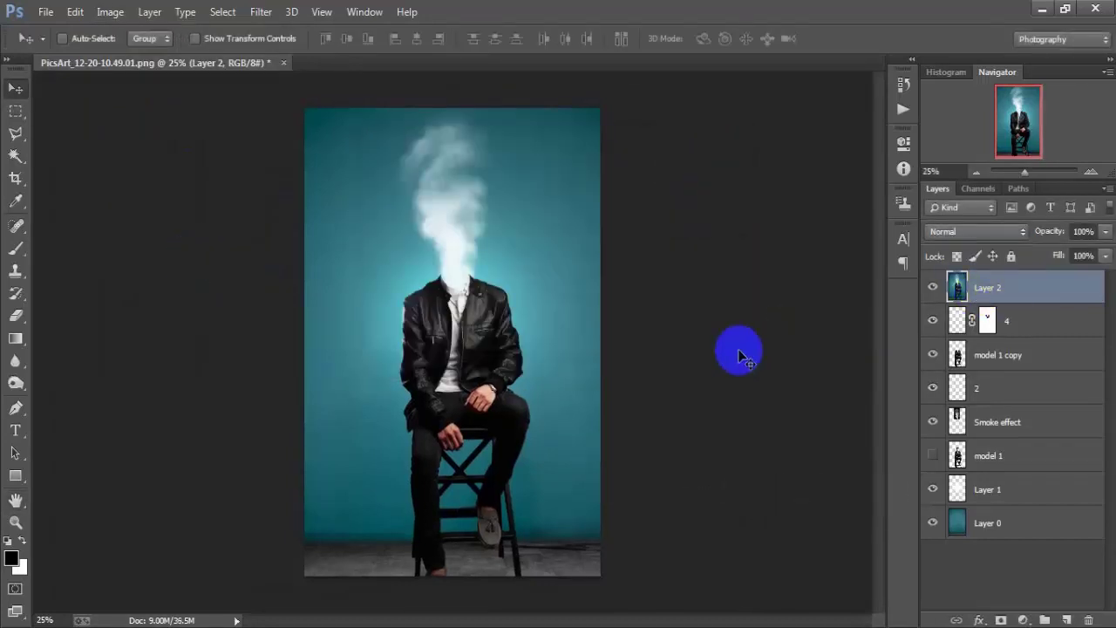
pyautogui.click(257, 12)
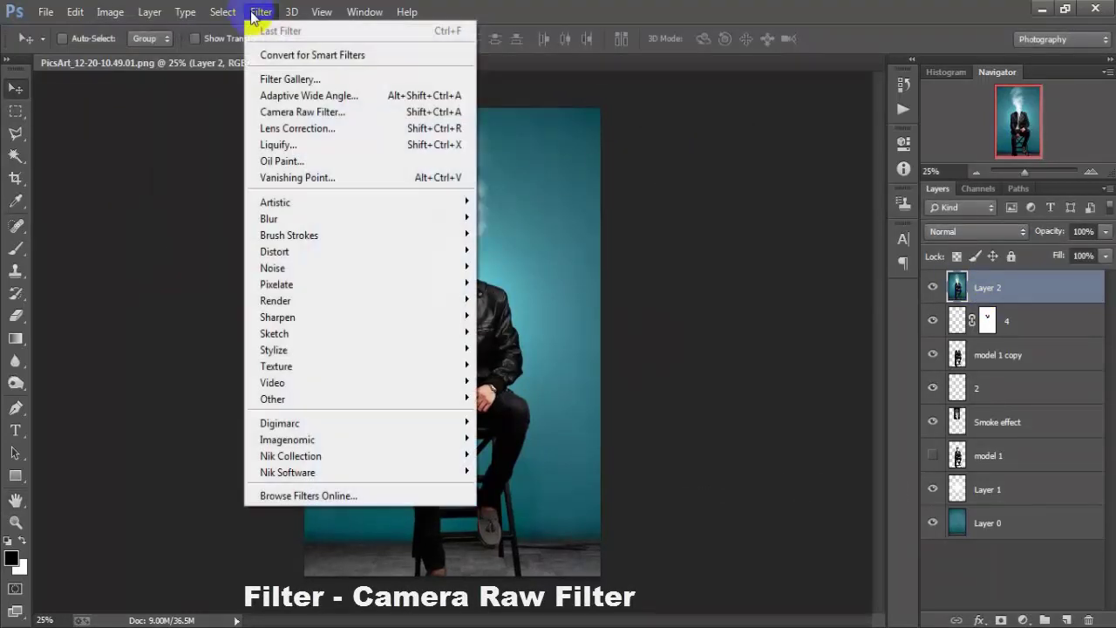
# Camera Raw on Layer 2: highlights -20, temperature +5, exposure +0.10, more vibrance and saturation
pyautogui.click(376, 114)
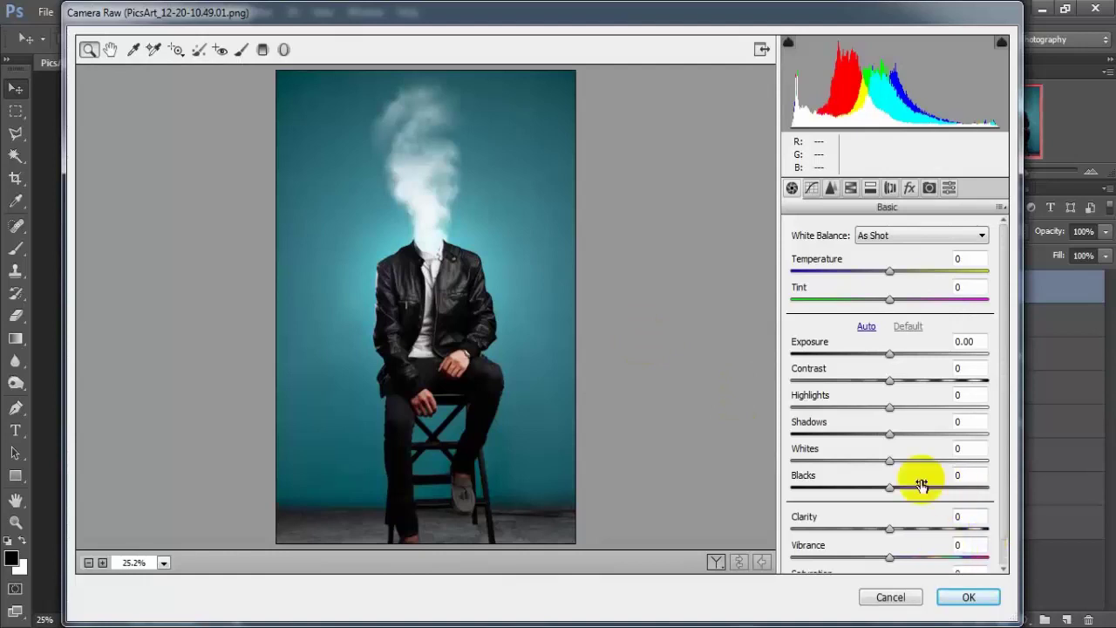
pyautogui.moveTo(890, 408)
pyautogui.mouseDown()
pyautogui.moveTo(864, 407)
pyautogui.moveTo(906, 460)
pyautogui.moveTo(899, 488)
pyautogui.mouseUp()
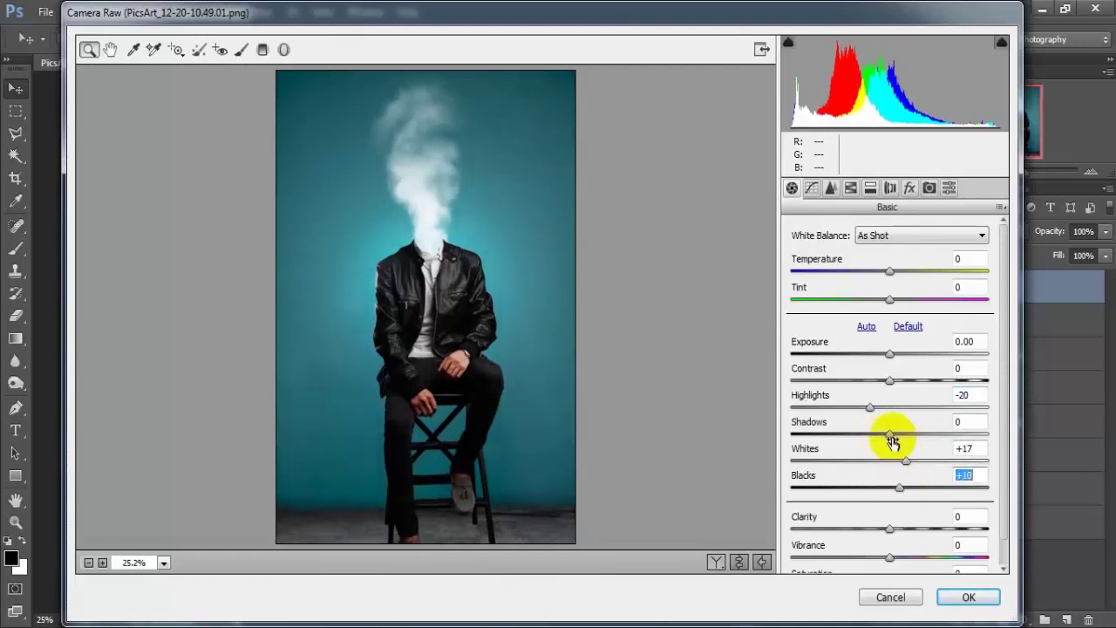
pyautogui.moveTo(891, 273); pyautogui.dragTo(895, 272)
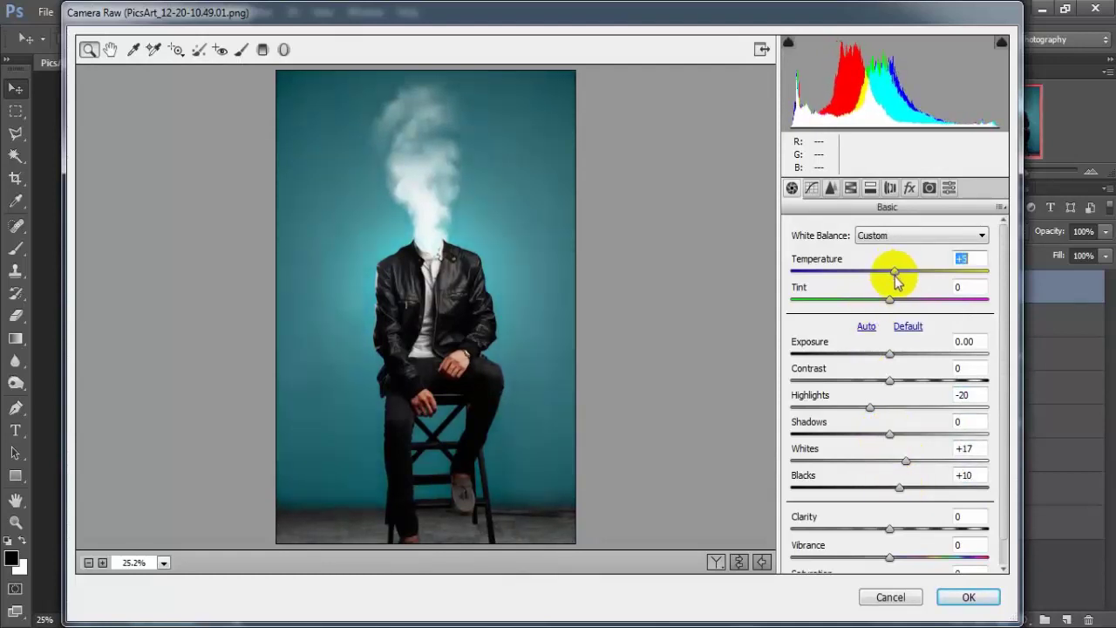
pyautogui.moveTo(889, 354); pyautogui.dragTo(891, 357)
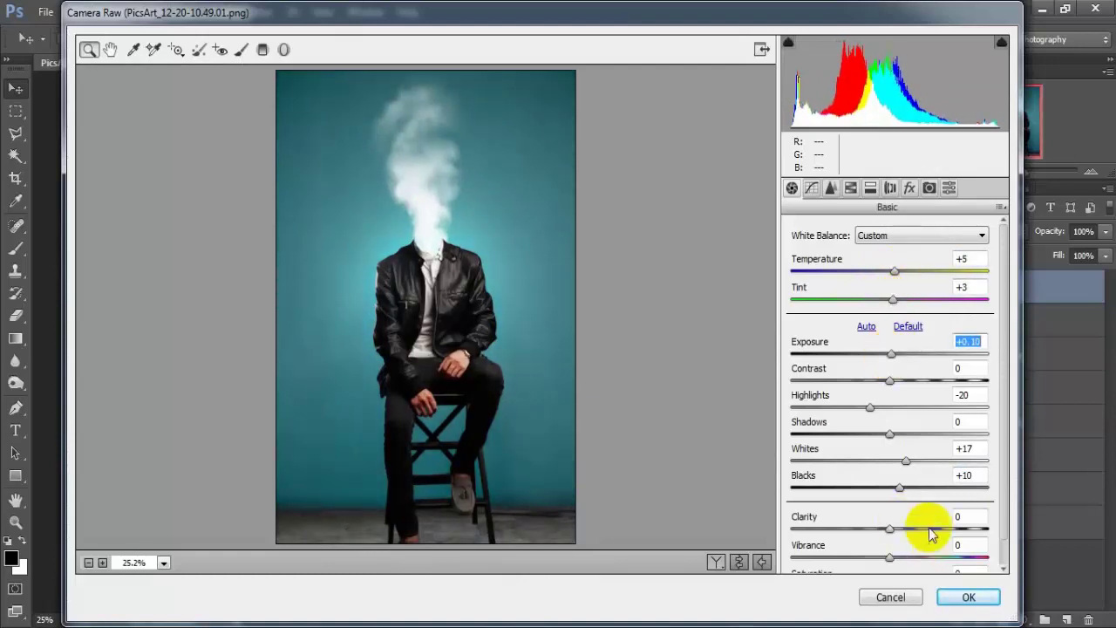
pyautogui.scroll(-2, 1003, 524)
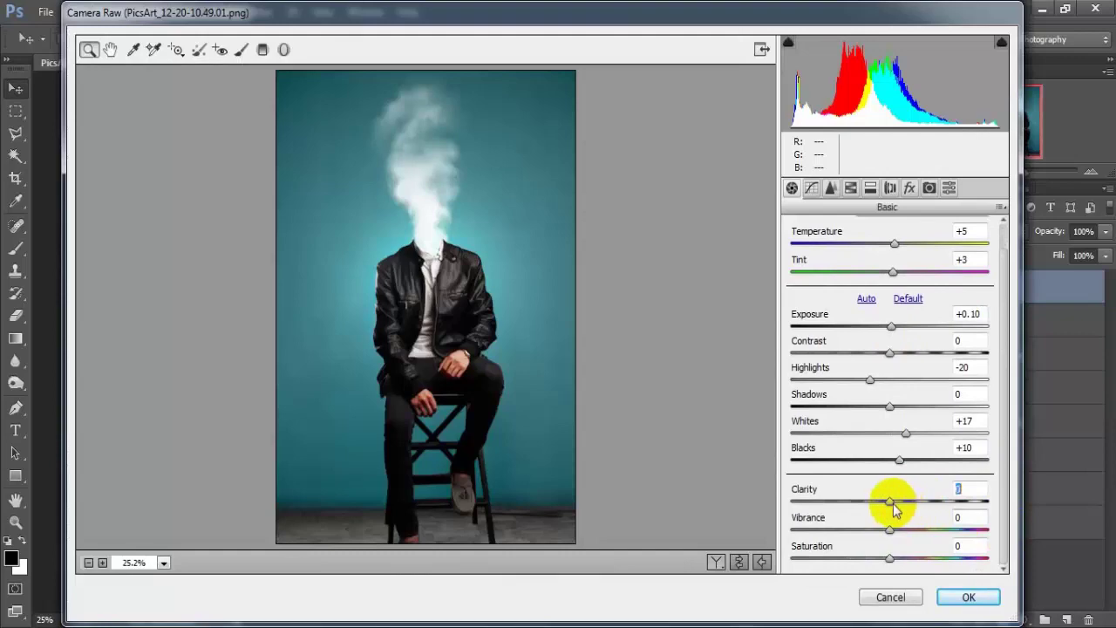
pyautogui.moveTo(890, 529); pyautogui.dragTo(895, 559)
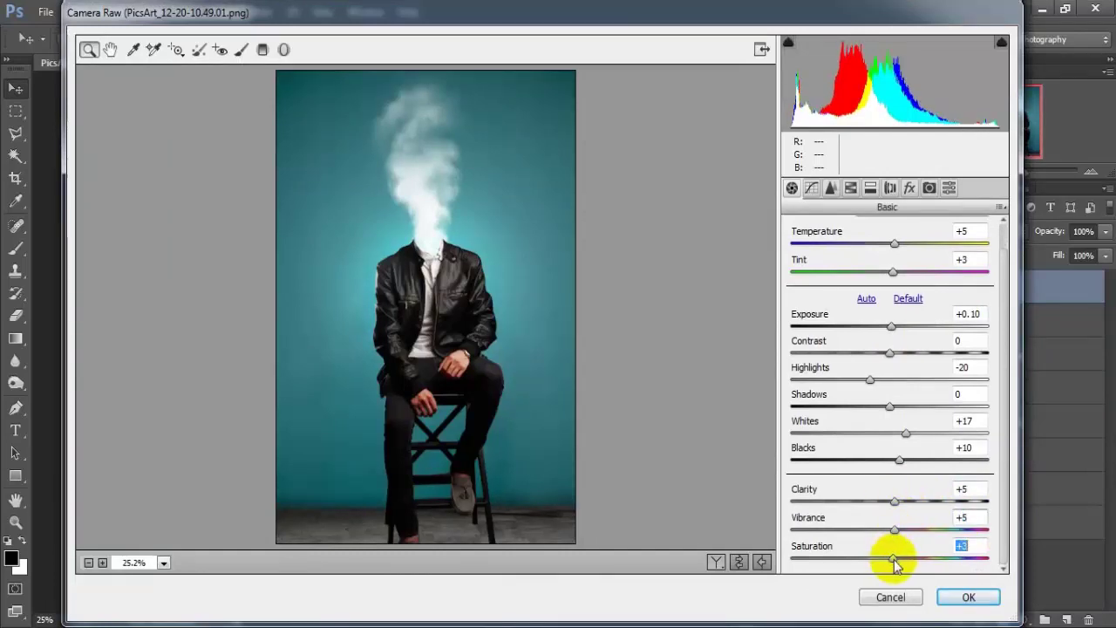
pyautogui.click(965, 598)
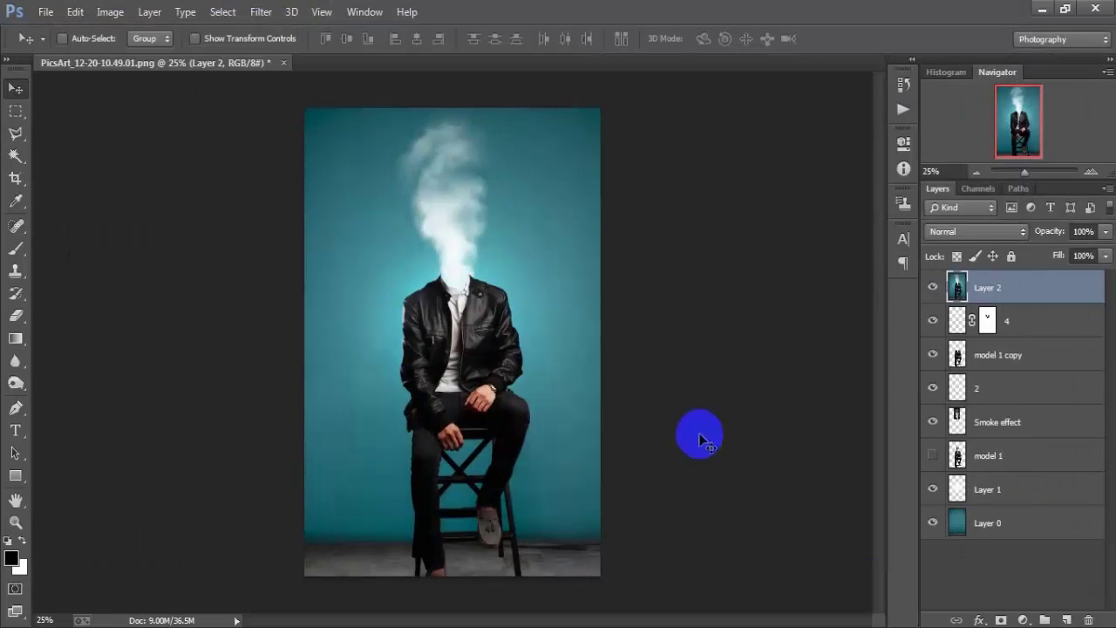
# Create Layer 3 and stamp another merged Multiply copy into it with Apply Image
pyautogui.click(933, 287)
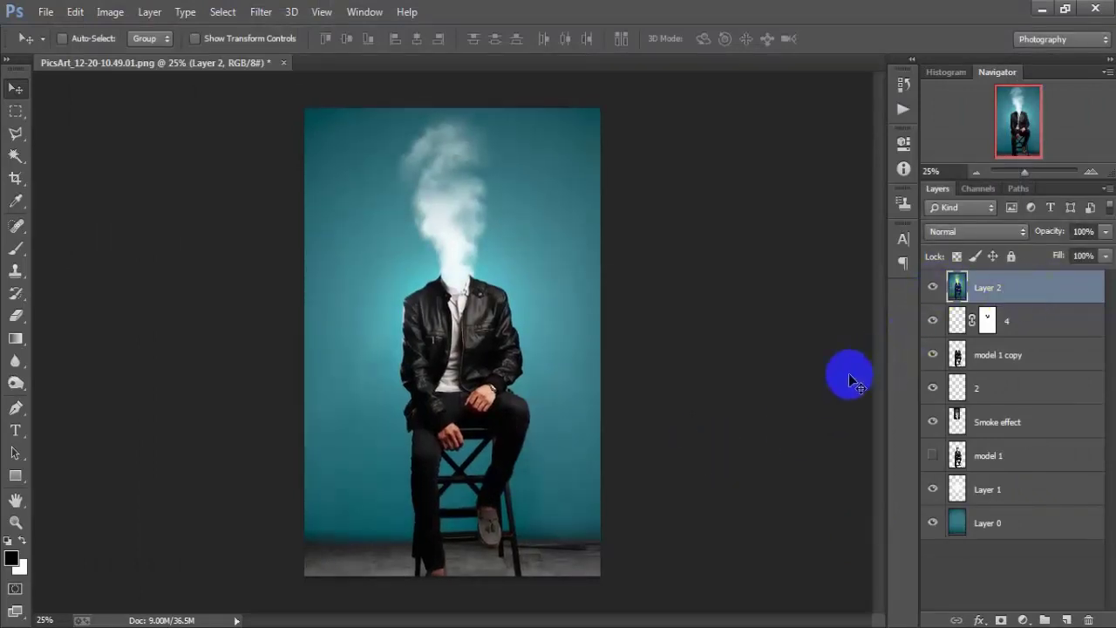
pyautogui.click(1065, 621)
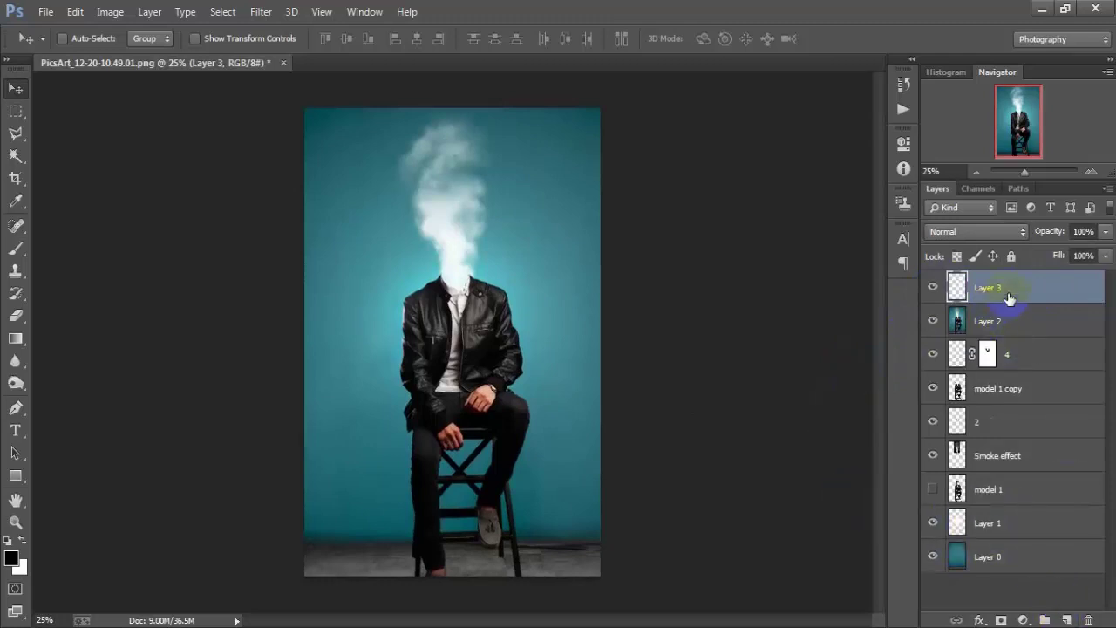
pyautogui.click(110, 12)
pyautogui.click(190, 259)
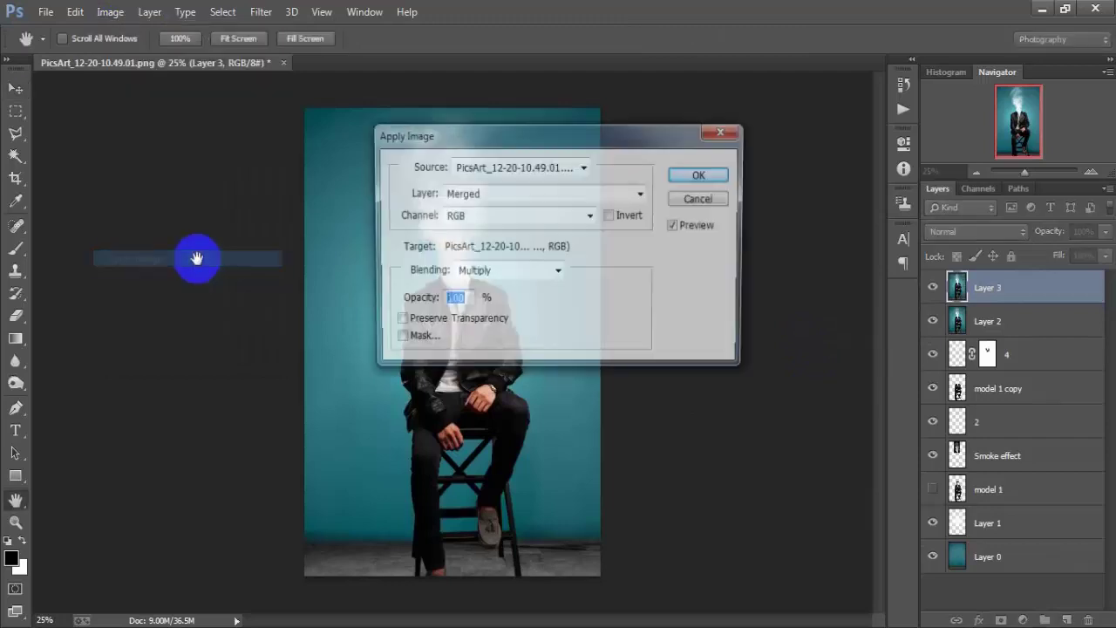
pyautogui.click(702, 175)
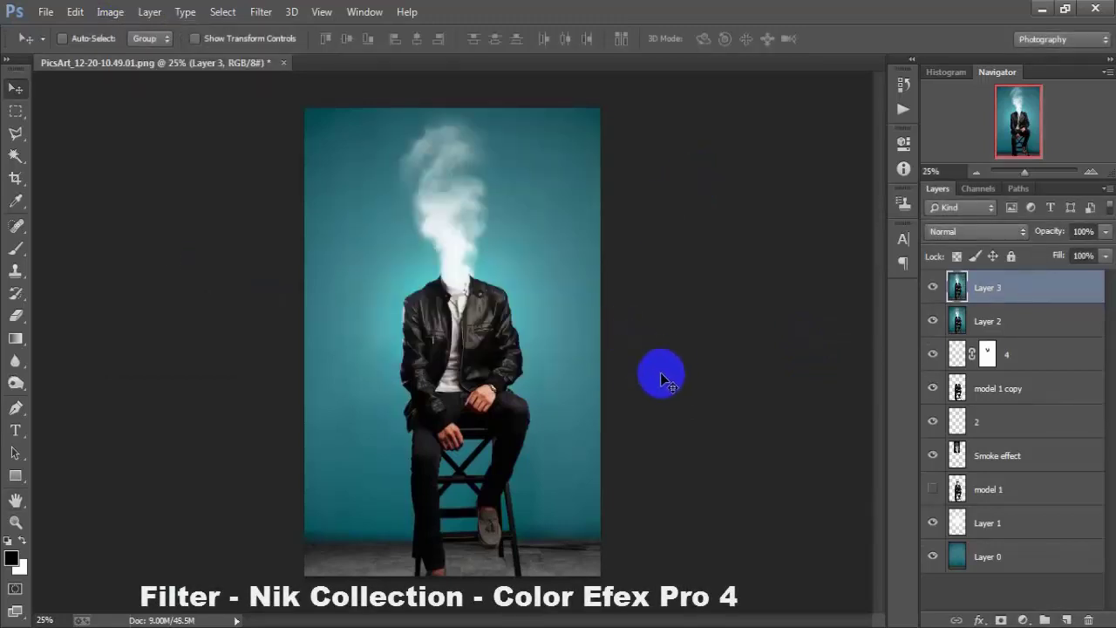
# Apply Color Efex Pro 4 Cross Processing with method B05 to Layer 3
pyautogui.click(271, 15)
pyautogui.moveTo(291, 456)
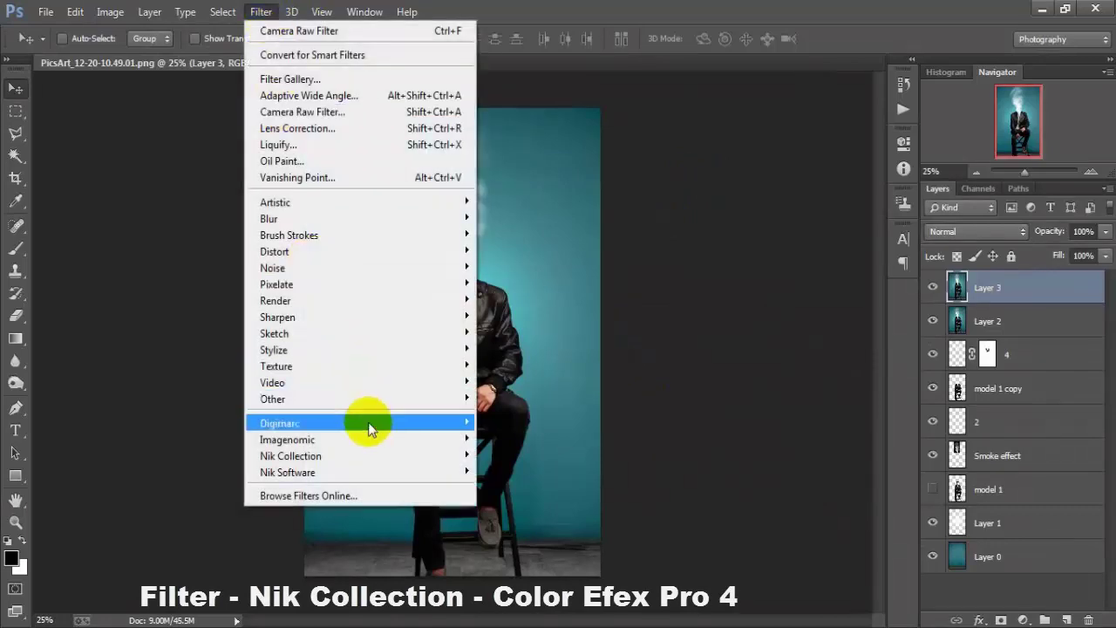
pyautogui.click(557, 459)
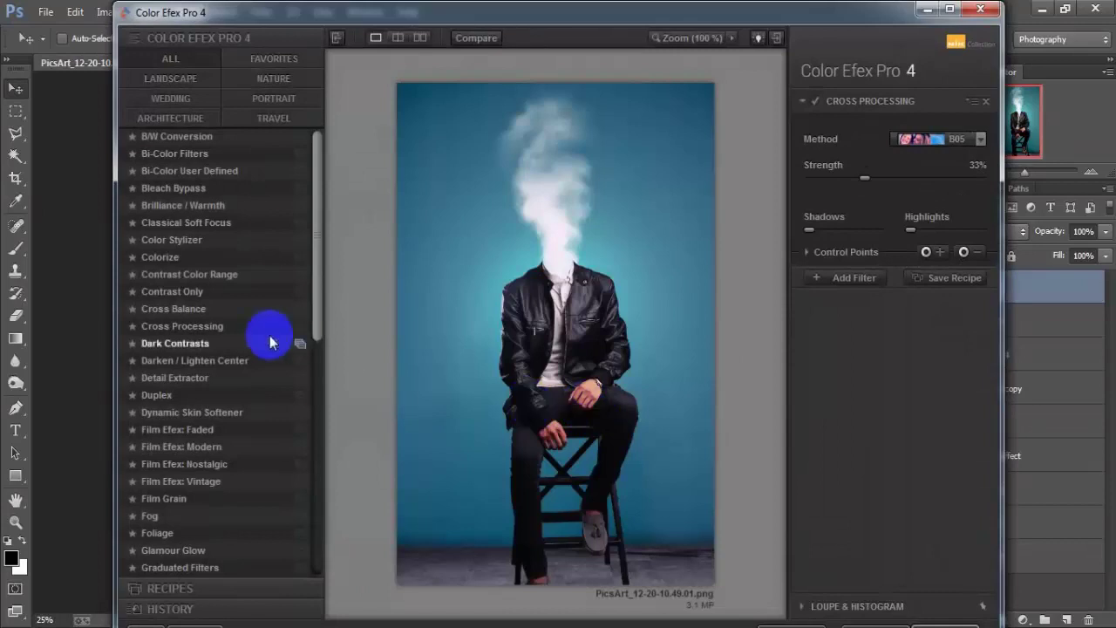
pyautogui.click(242, 332)
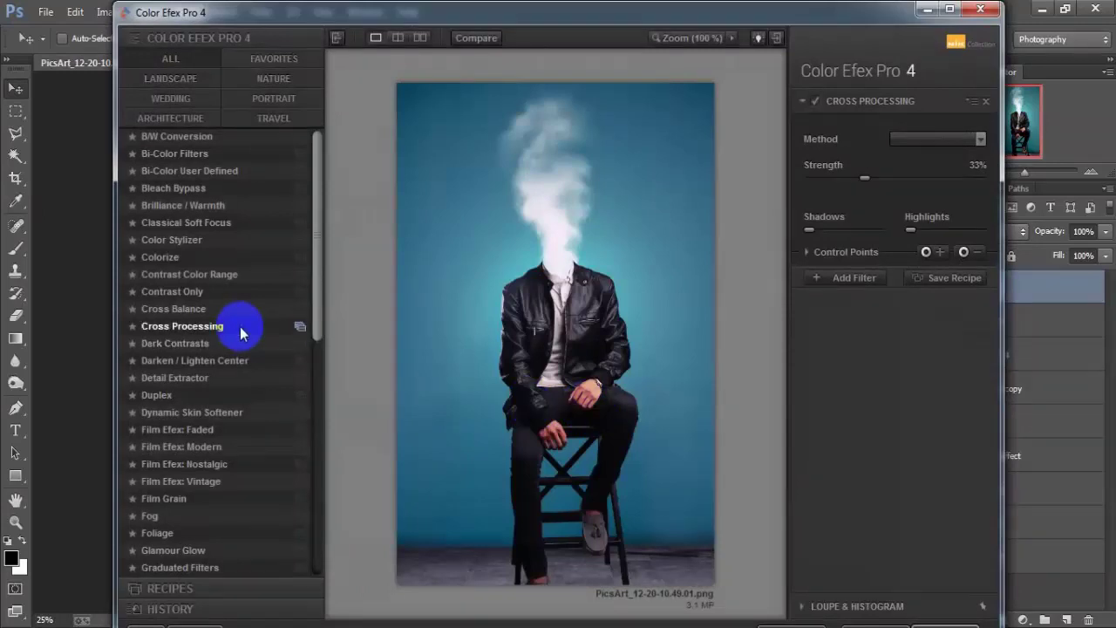
pyautogui.click(980, 139)
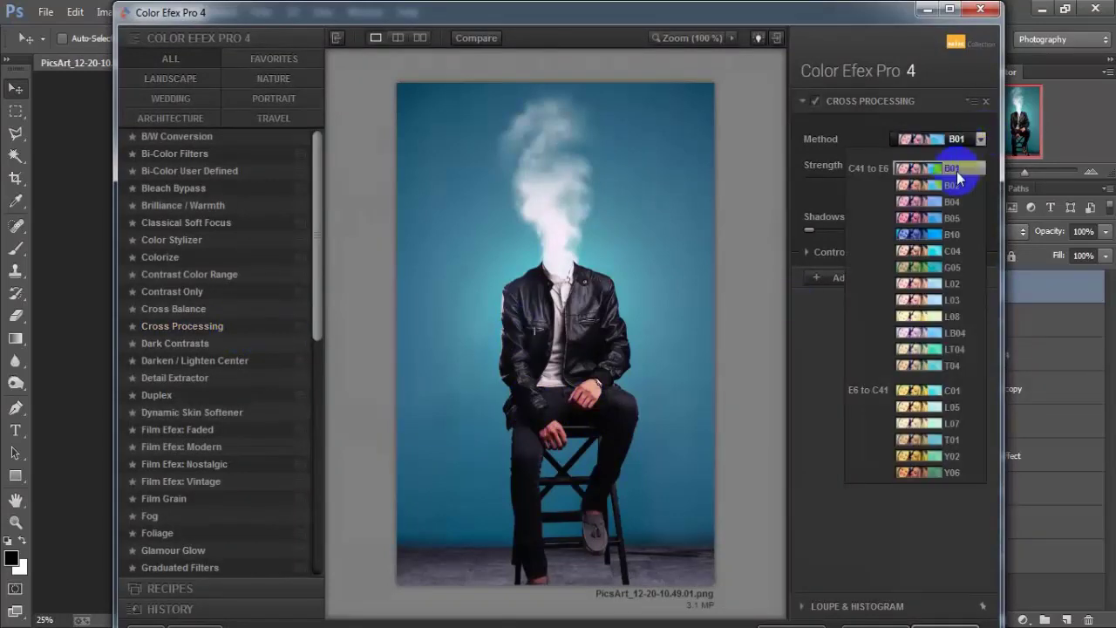
pyautogui.click(969, 219)
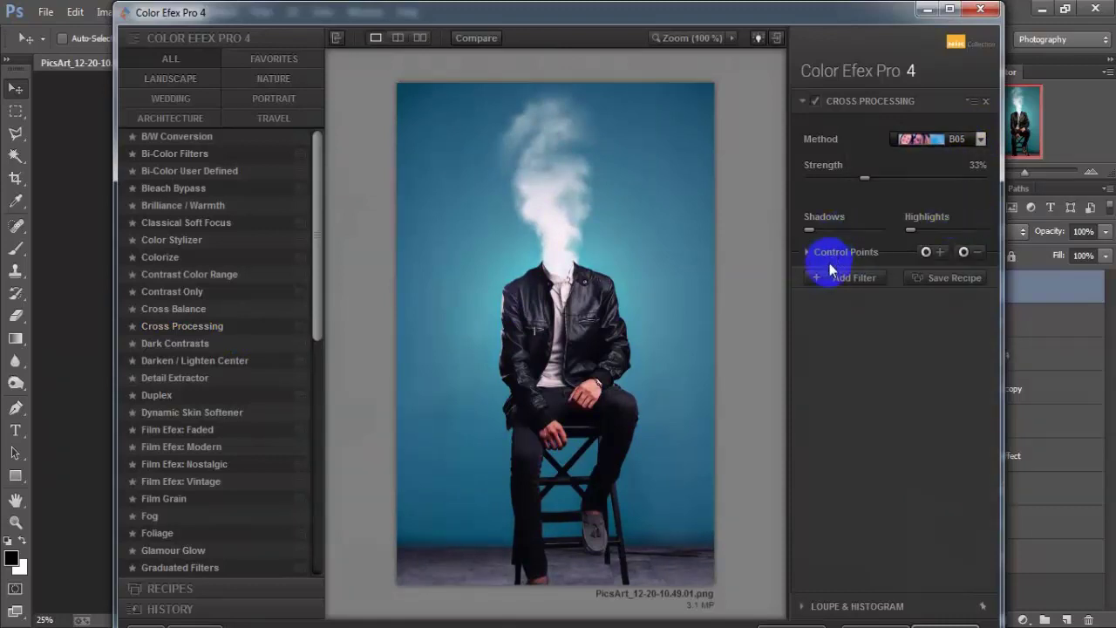
pyautogui.click(926, 615)
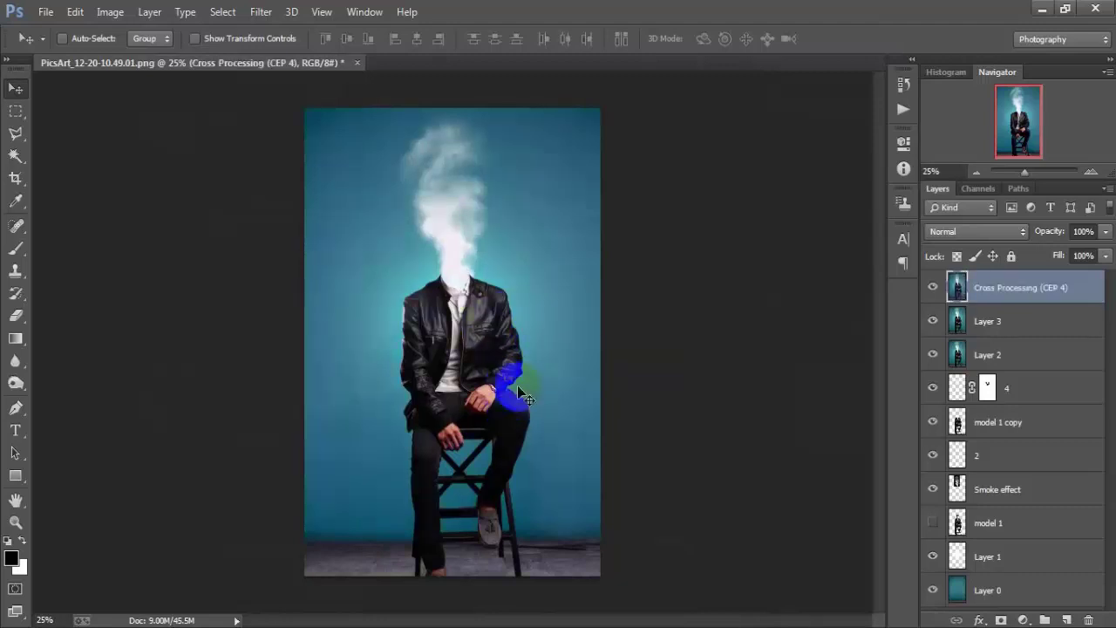
# Set the Cross Processing layer to 80% opacity and toggle its visibility to compare
pyautogui.click(1104, 234)
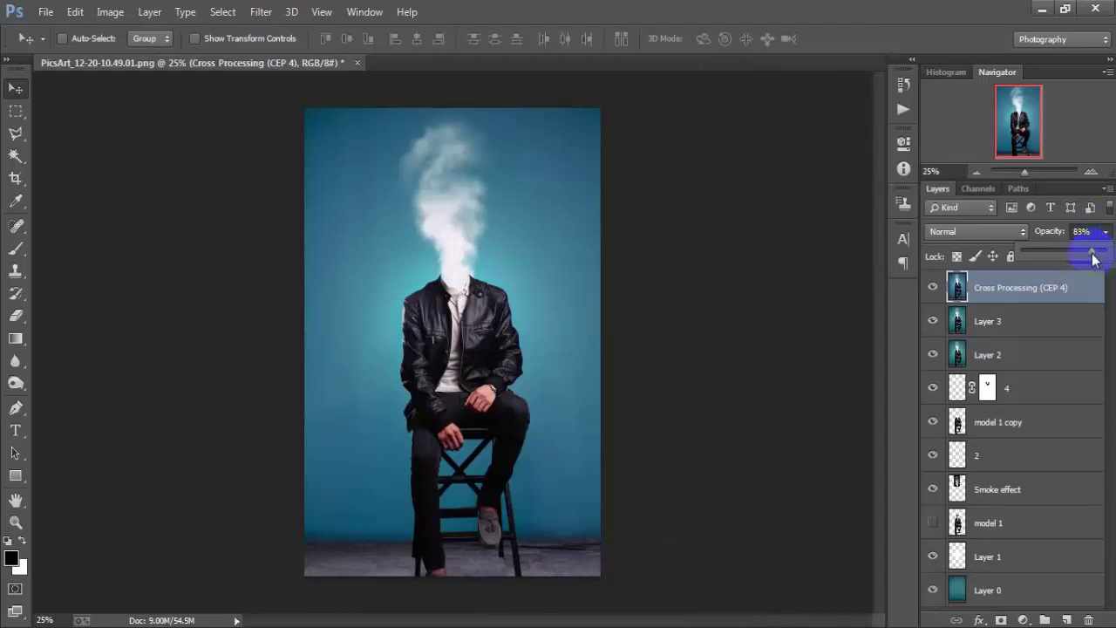
pyautogui.click(933, 289)
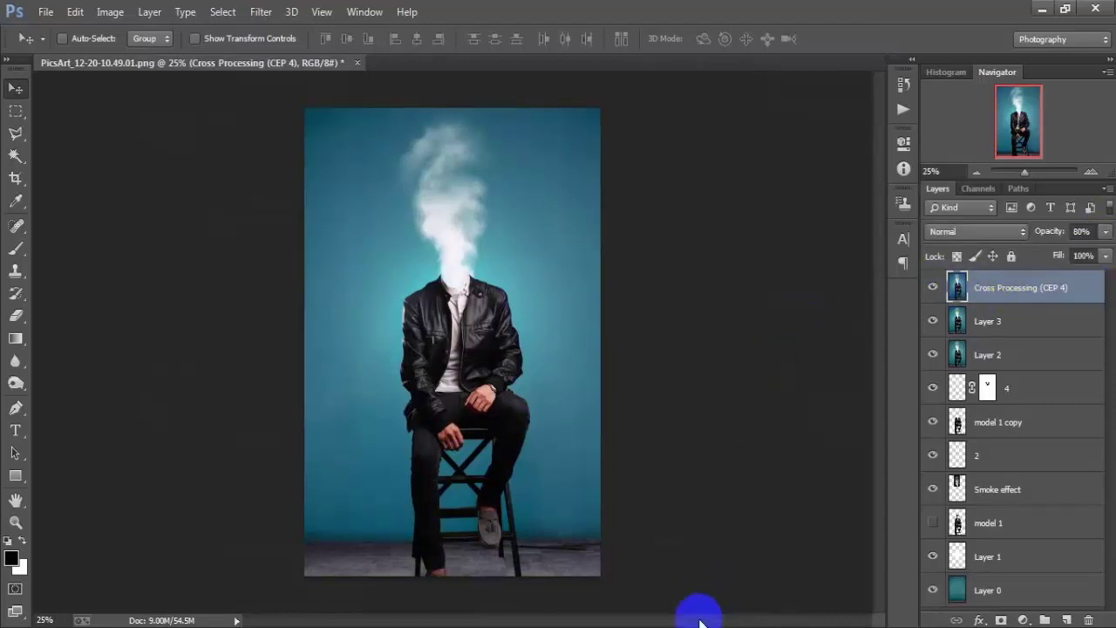
pyautogui.click(485, 421)
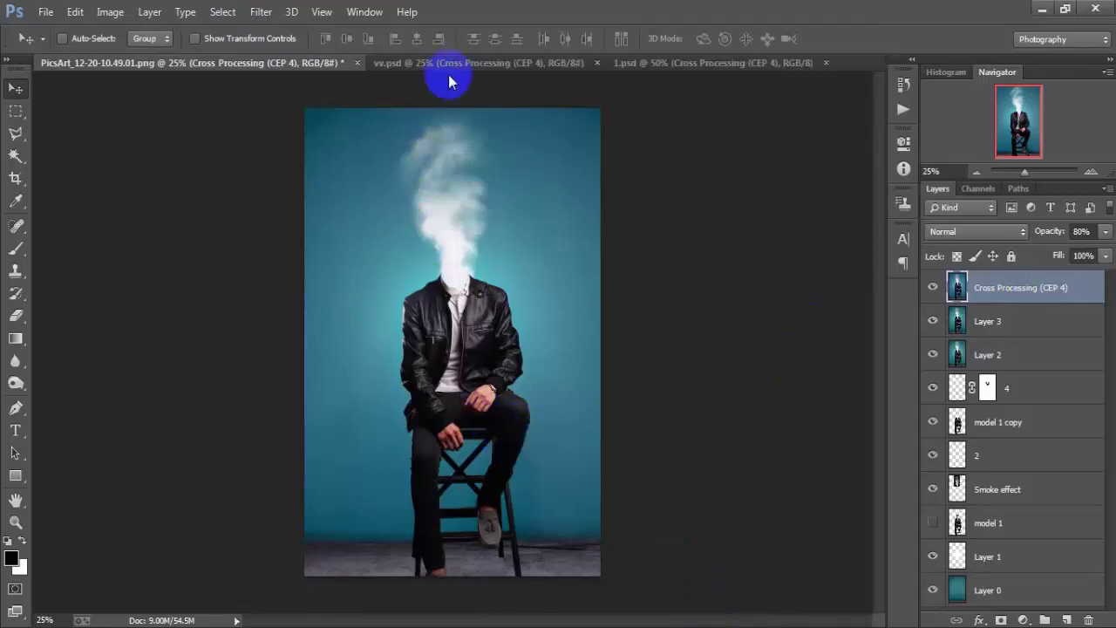
pyautogui.click(456, 64)
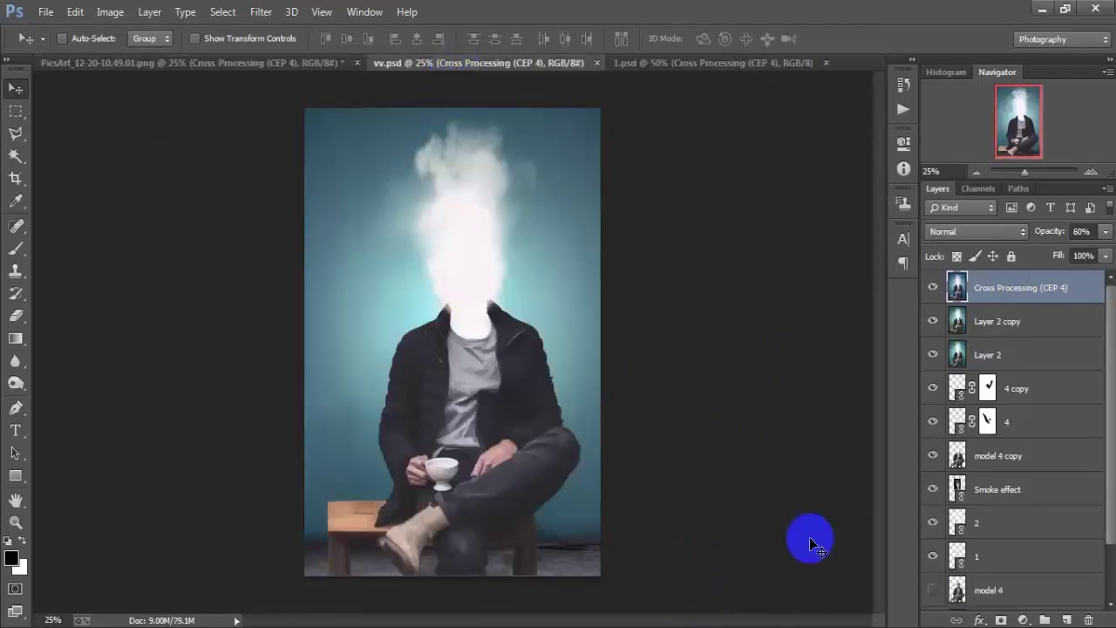
pyautogui.click(678, 65)
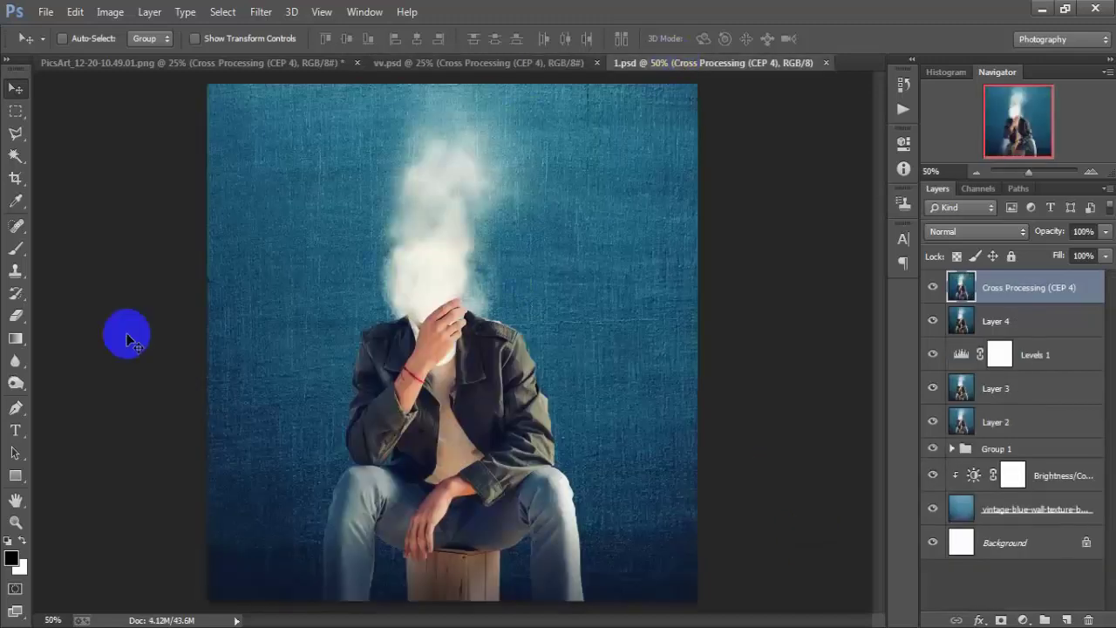
pyautogui.click(243, 64)
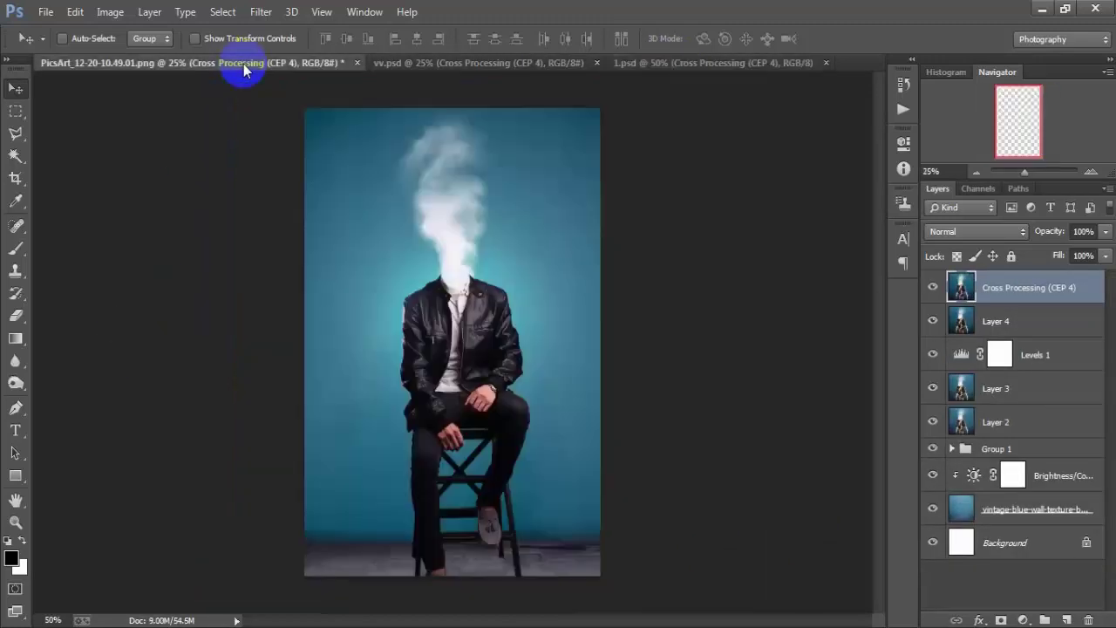